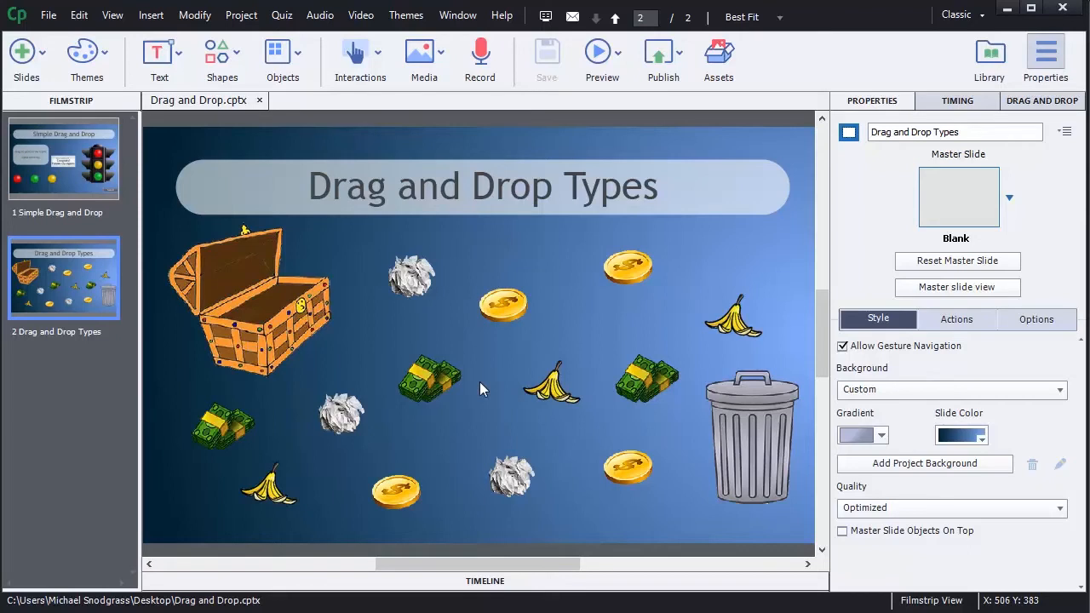
Start a drag and drop interaction on the slide and move the Submit button just below the trash can
click(363, 57)
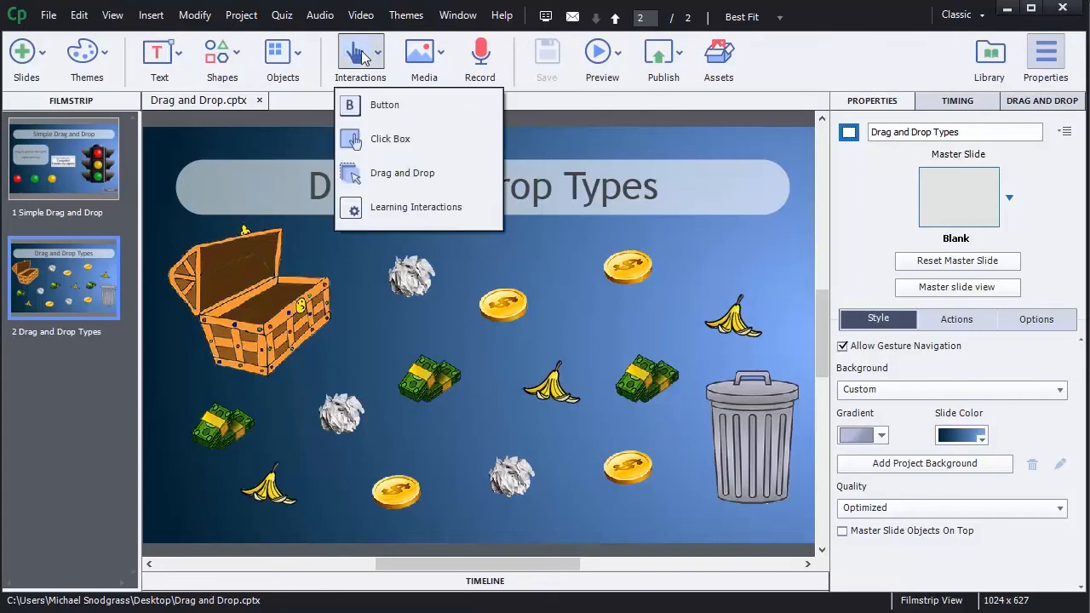
click(435, 179)
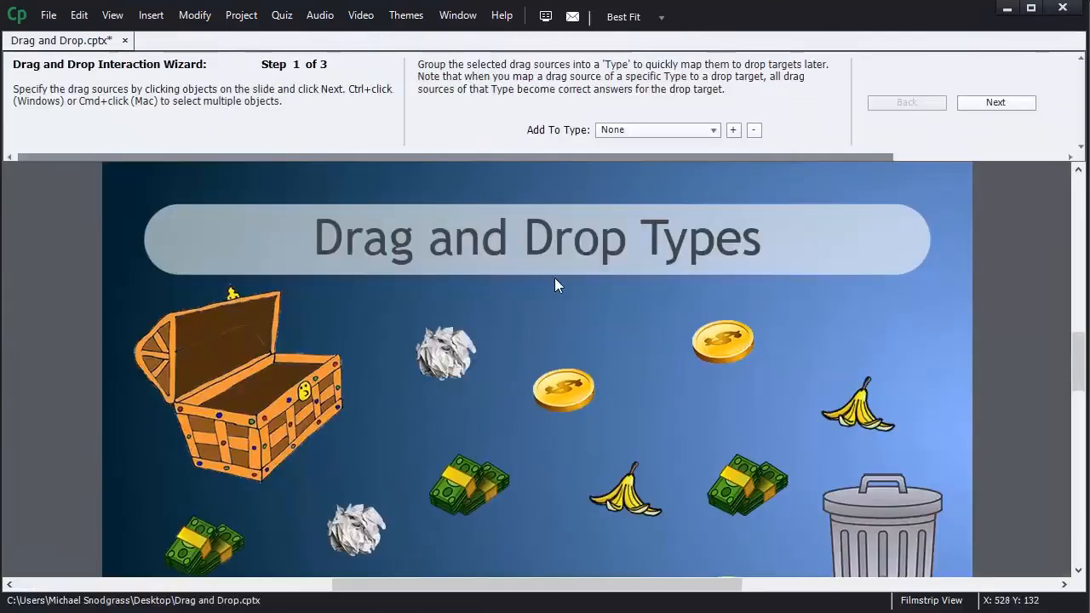
scroll(576, 305, down, 3)
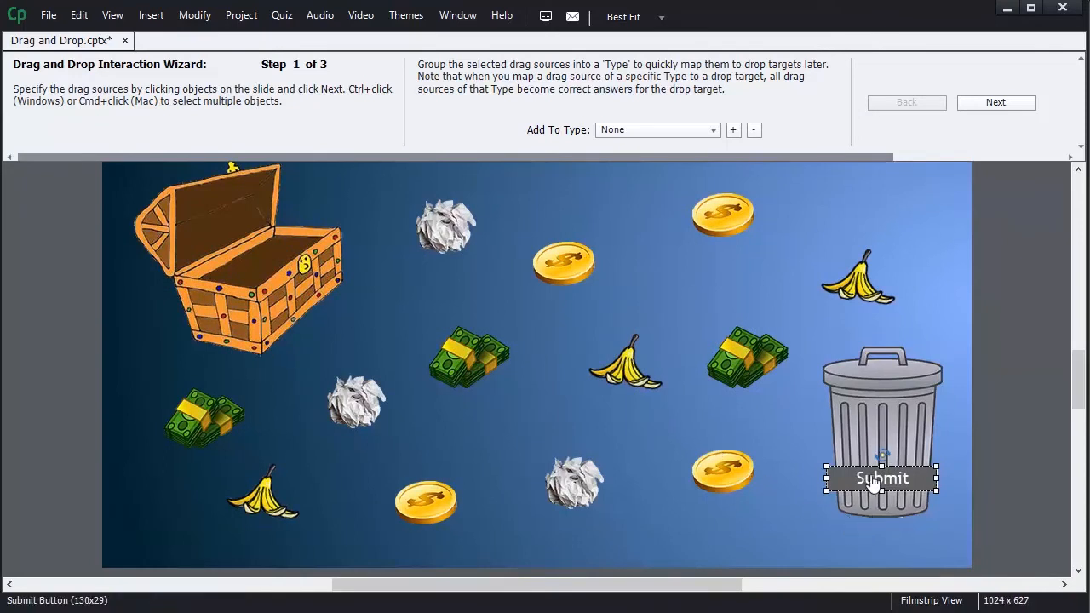
drag(873, 481, 873, 548)
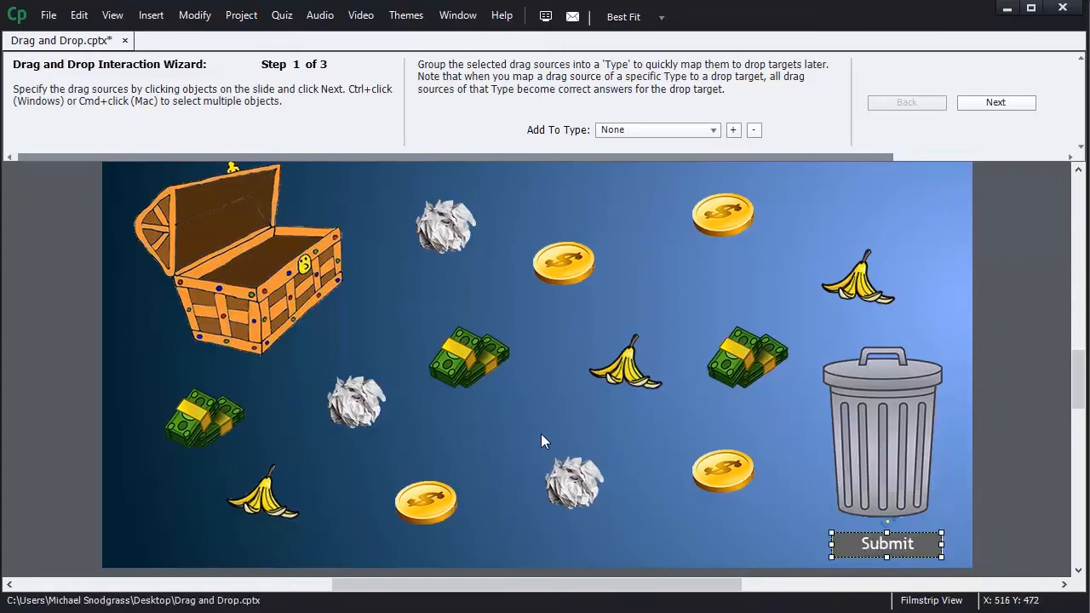
Mark all the money stacks, coins, paper balls and banana peels on the slide as drag sources
scroll(542, 434, up, 1)
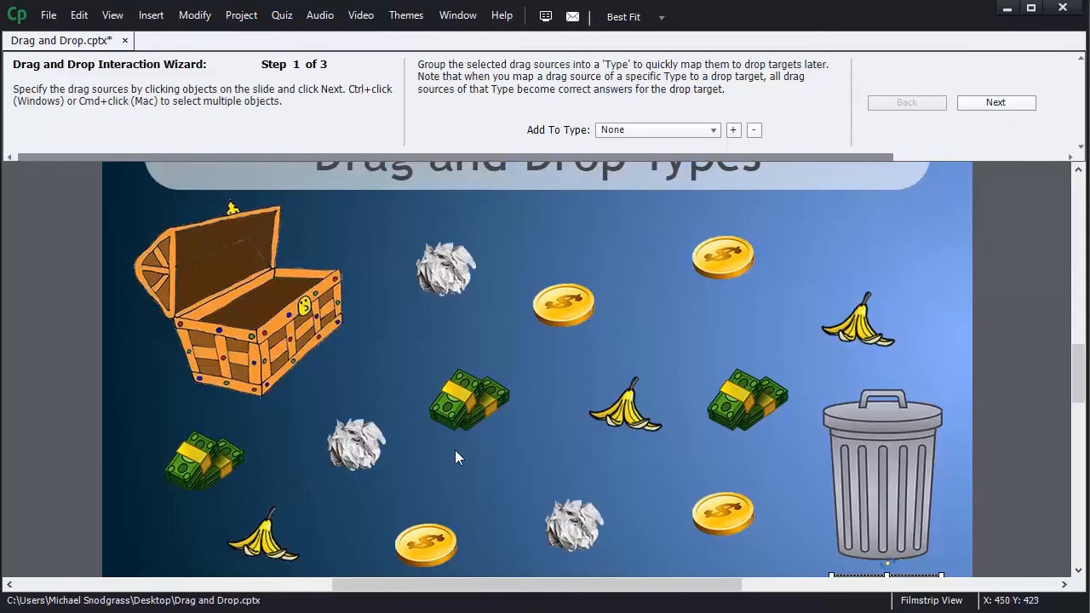
click(191, 454)
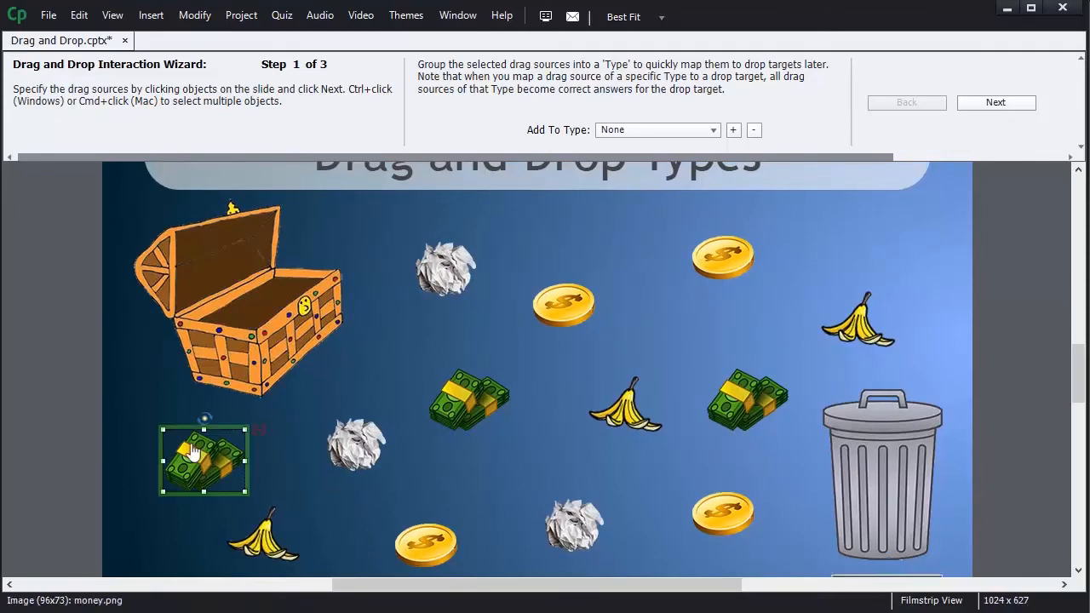
ctrl+click(266, 535)
ctrl+click(345, 452)
ctrl+click(426, 543)
ctrl+click(449, 412)
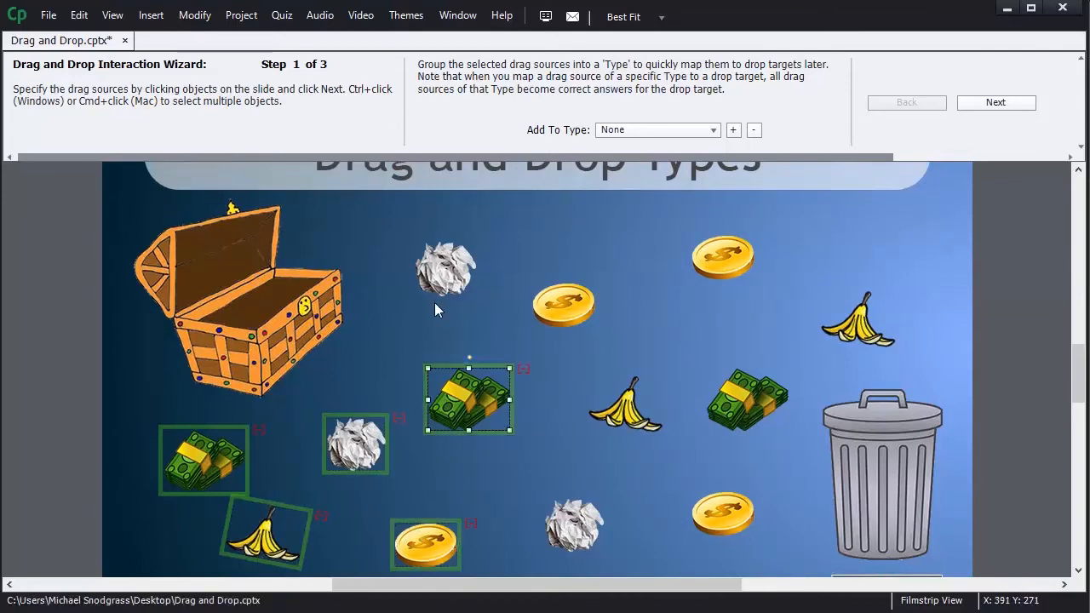
ctrl+click(441, 277)
ctrl+click(560, 302)
ctrl+click(626, 405)
ctrl+click(573, 525)
ctrl+click(723, 514)
ctrl+click(734, 413)
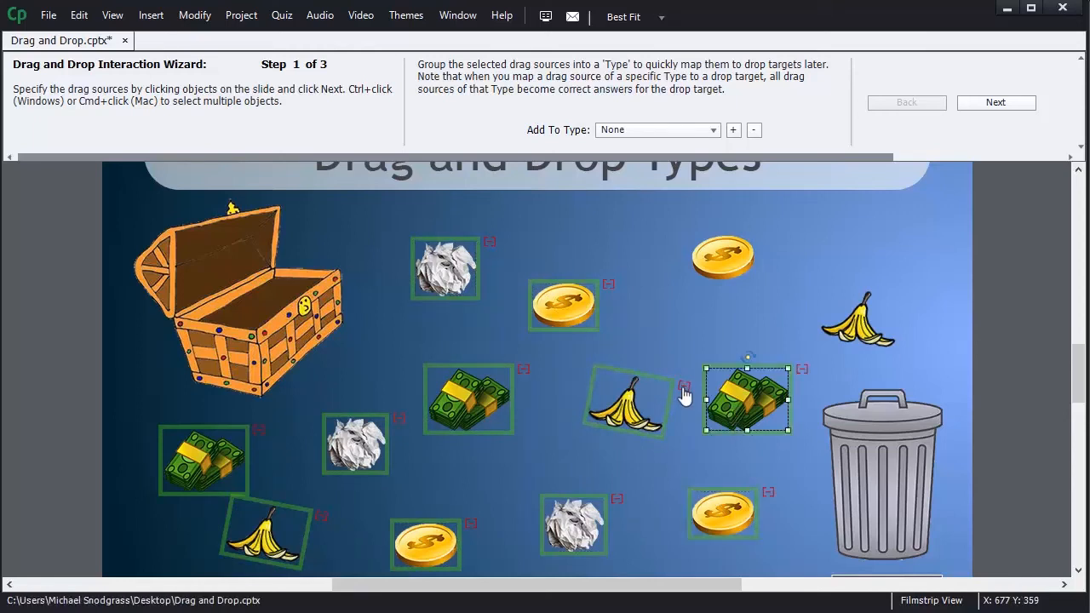
ctrl+click(715, 266)
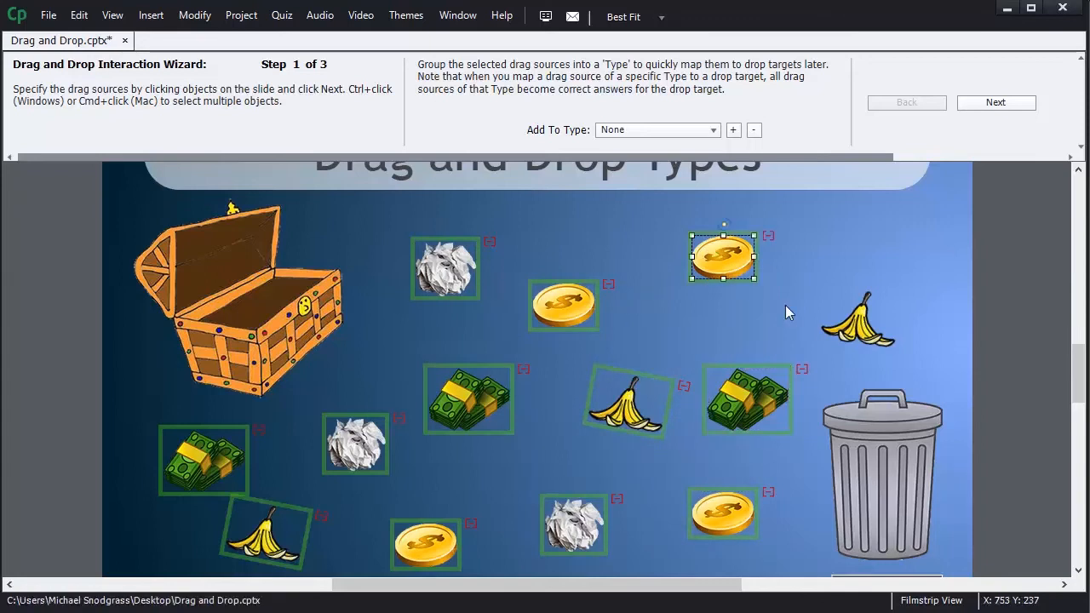
ctrl+click(852, 330)
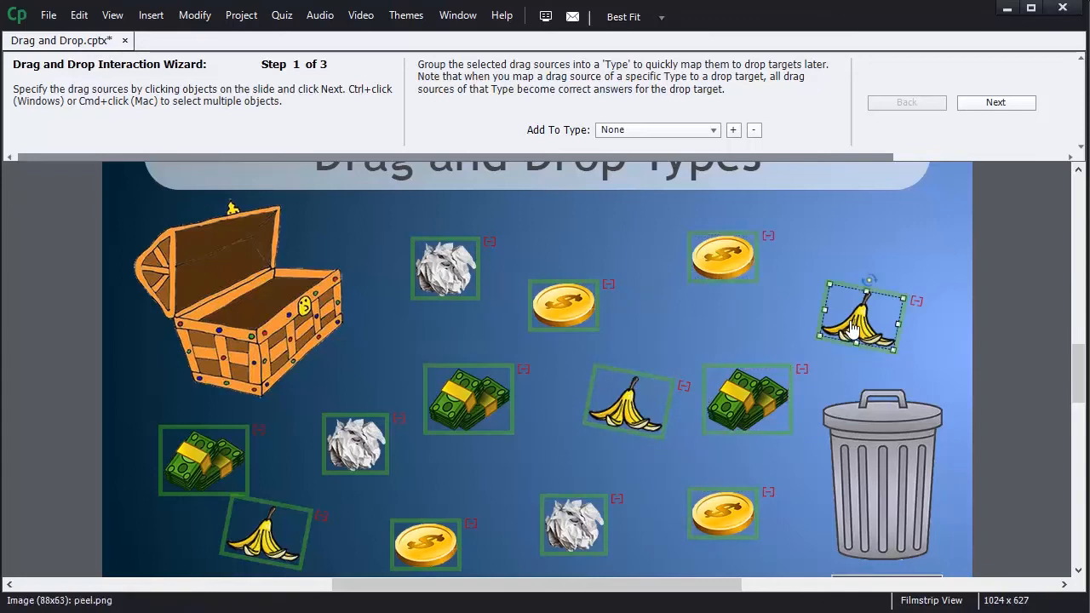
click(726, 317)
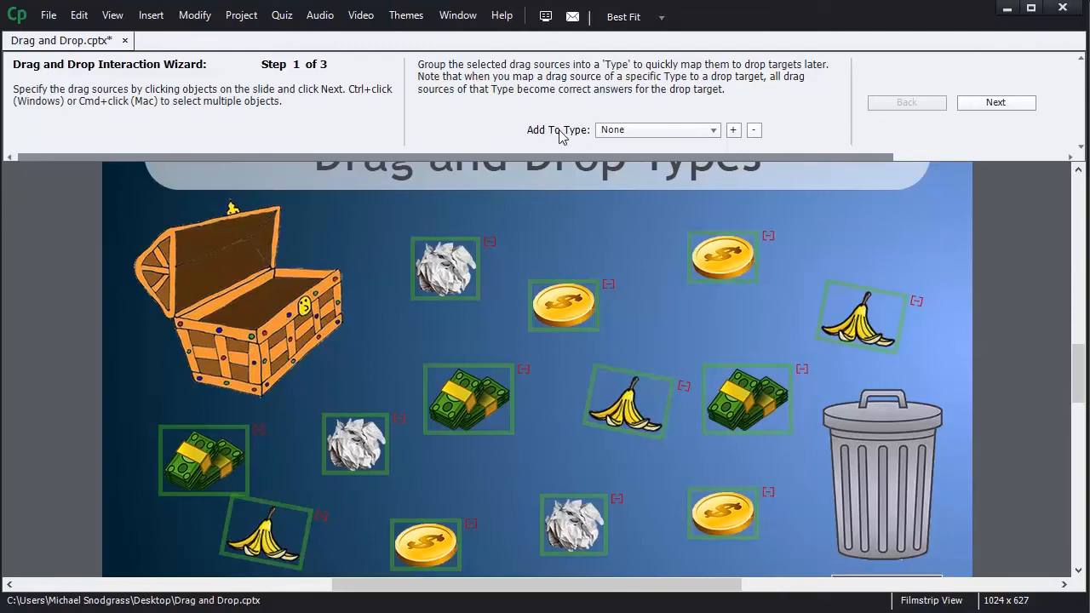
Add two drag source types named "treasure" and "trash"
click(734, 130)
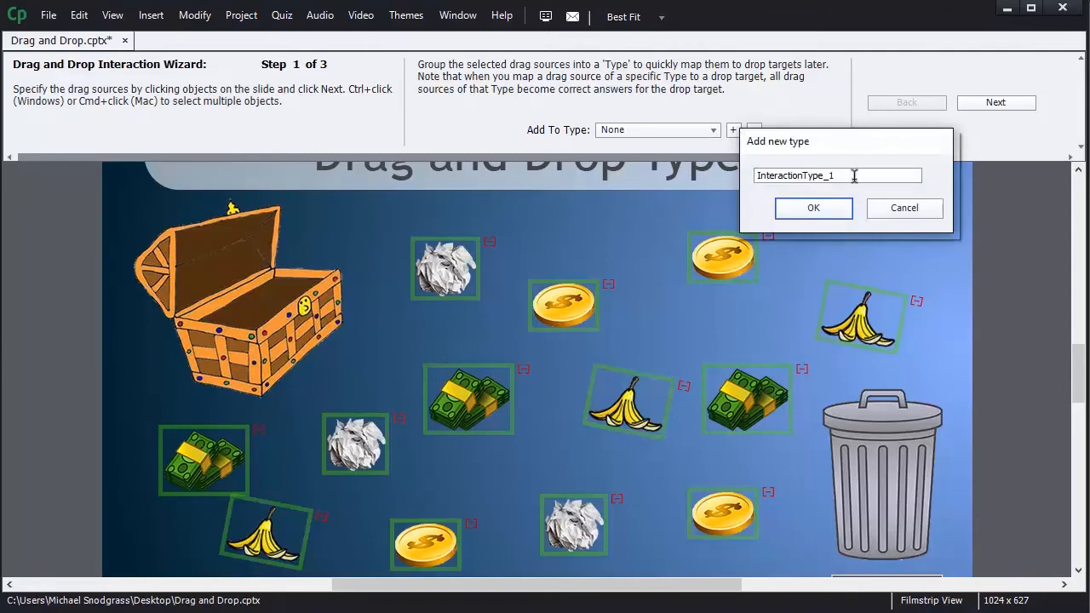
drag(854, 176, 725, 173)
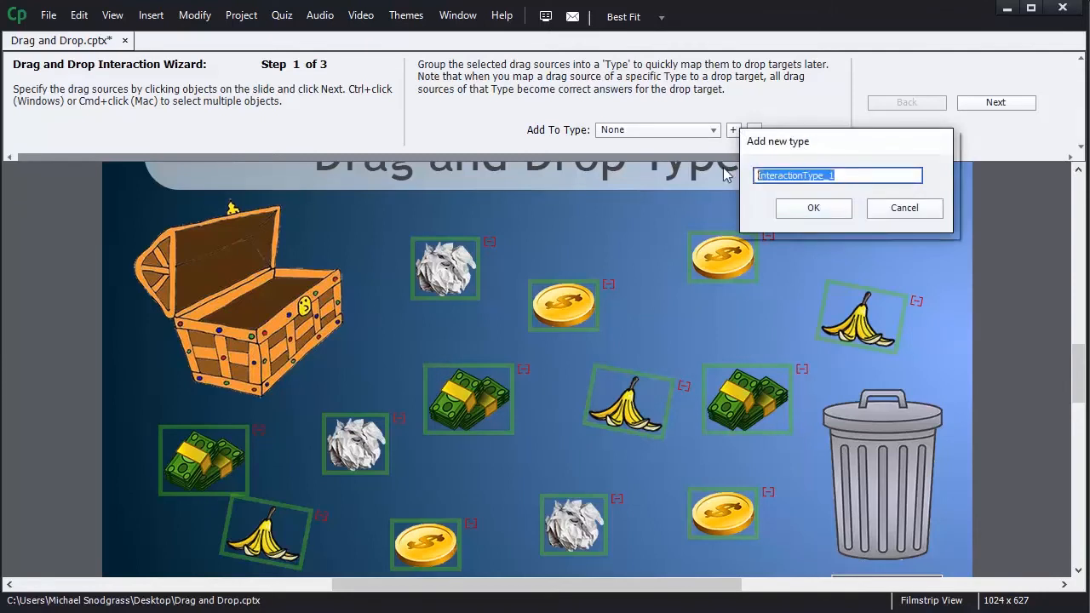
text(treasure)
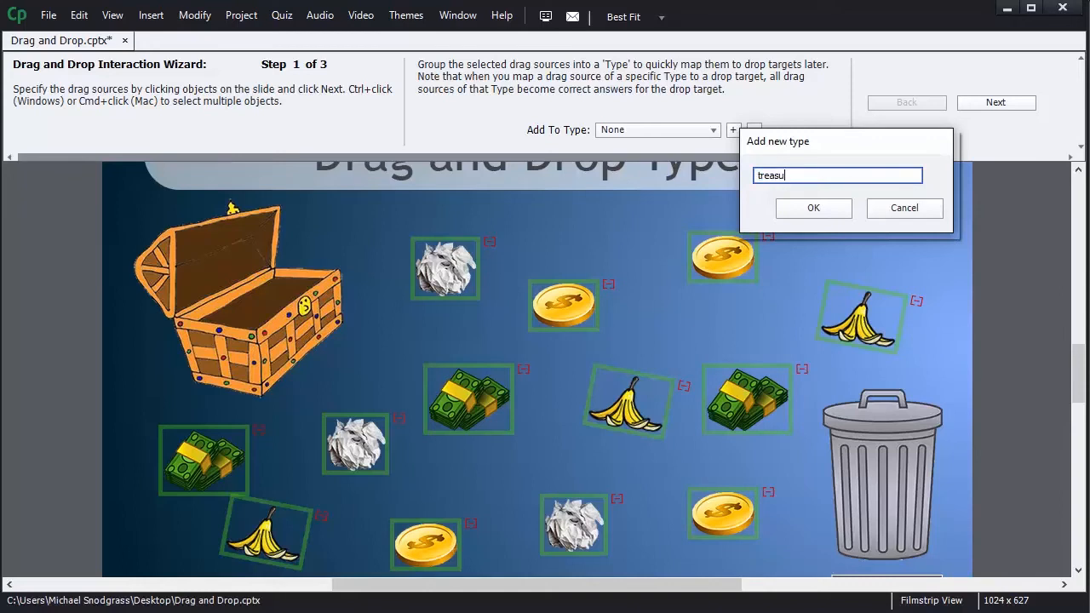
click(813, 209)
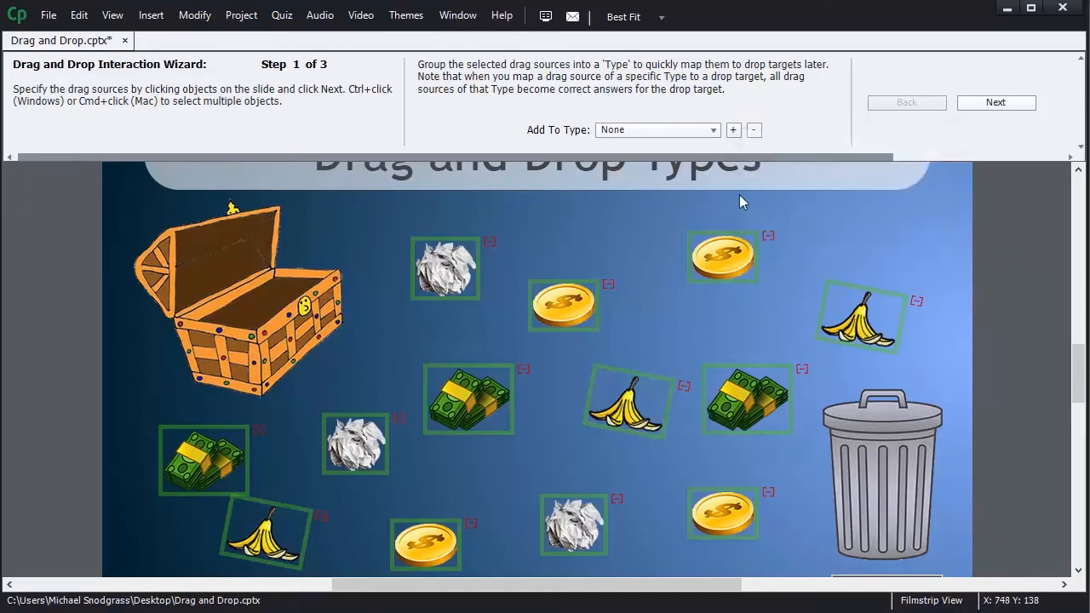
click(734, 135)
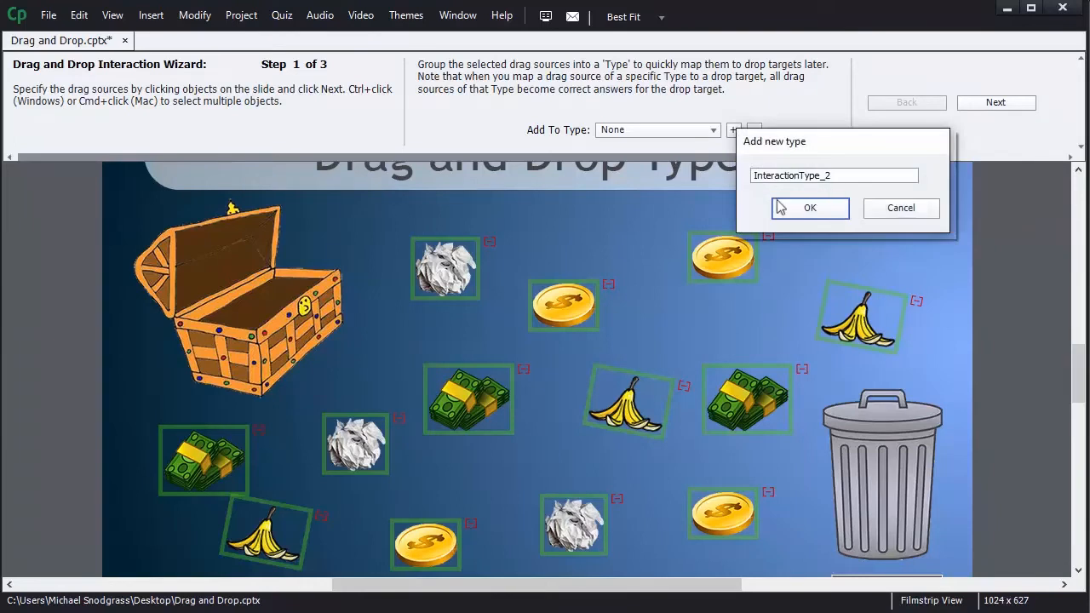
drag(847, 174, 746, 176)
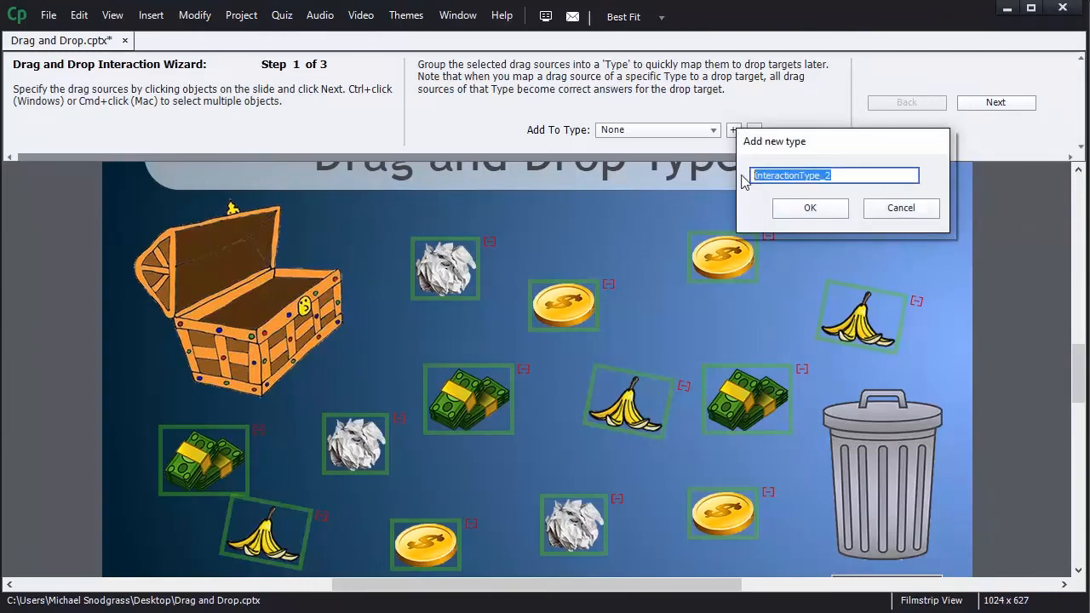
text(trash)
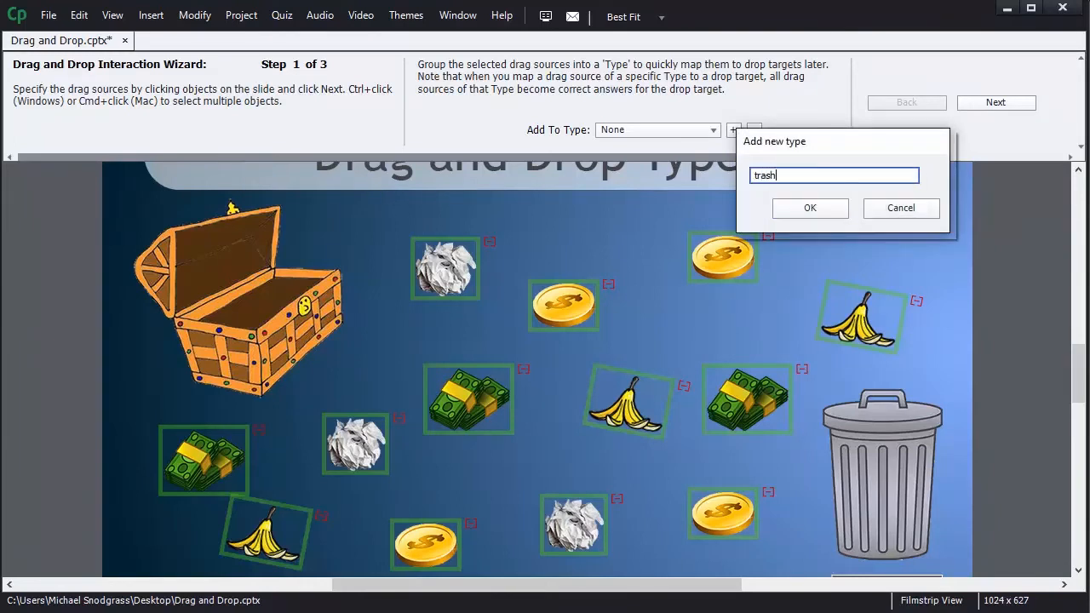
click(810, 209)
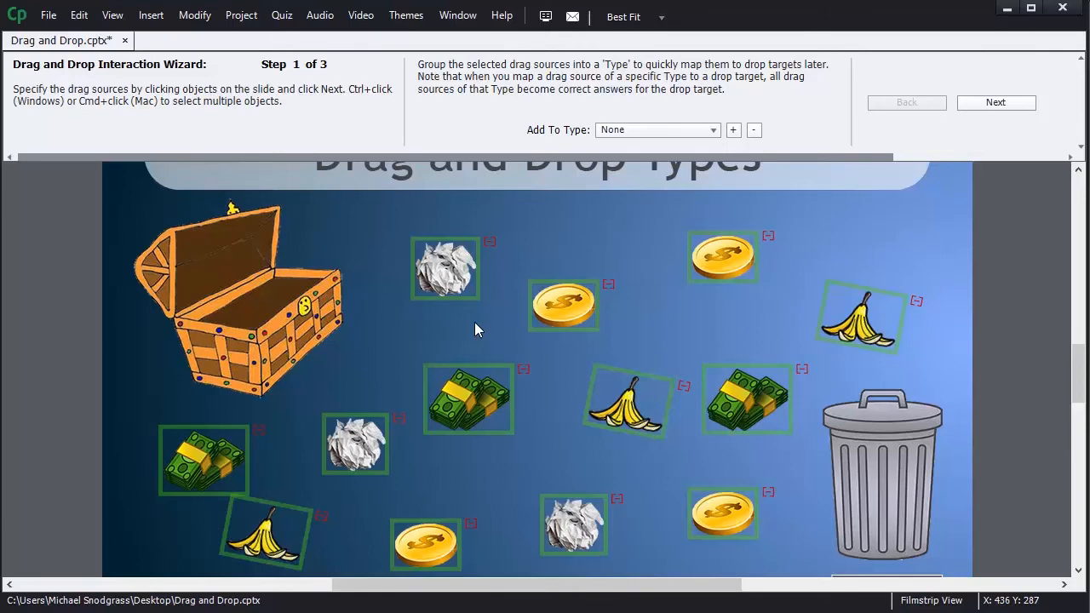
Assign all the money stacks and gold coins to the treasure type
click(194, 456)
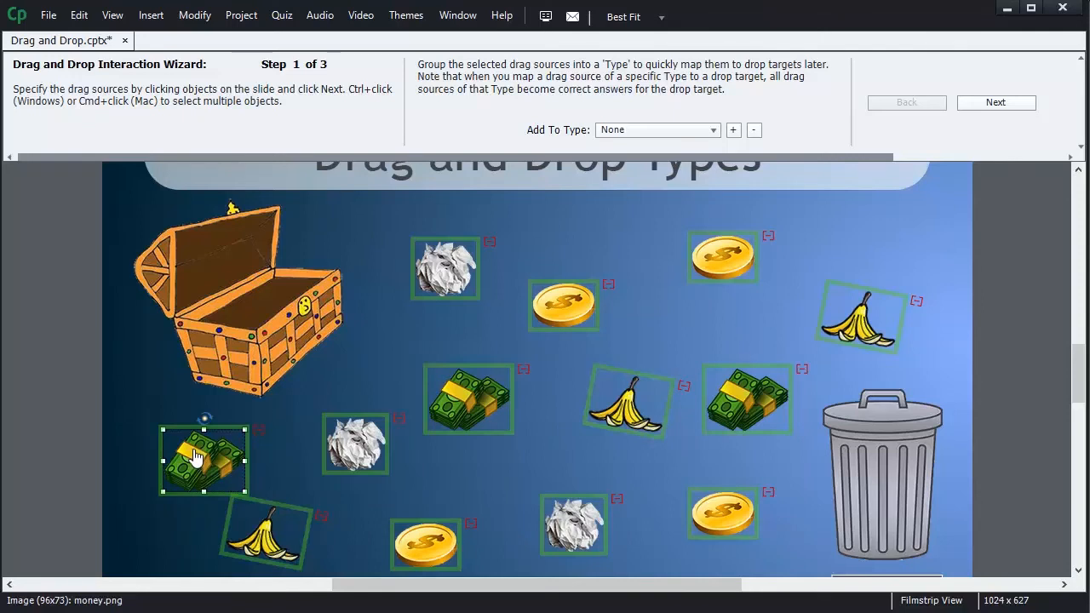
ctrl+click(424, 542)
ctrl+click(460, 404)
ctrl+click(558, 308)
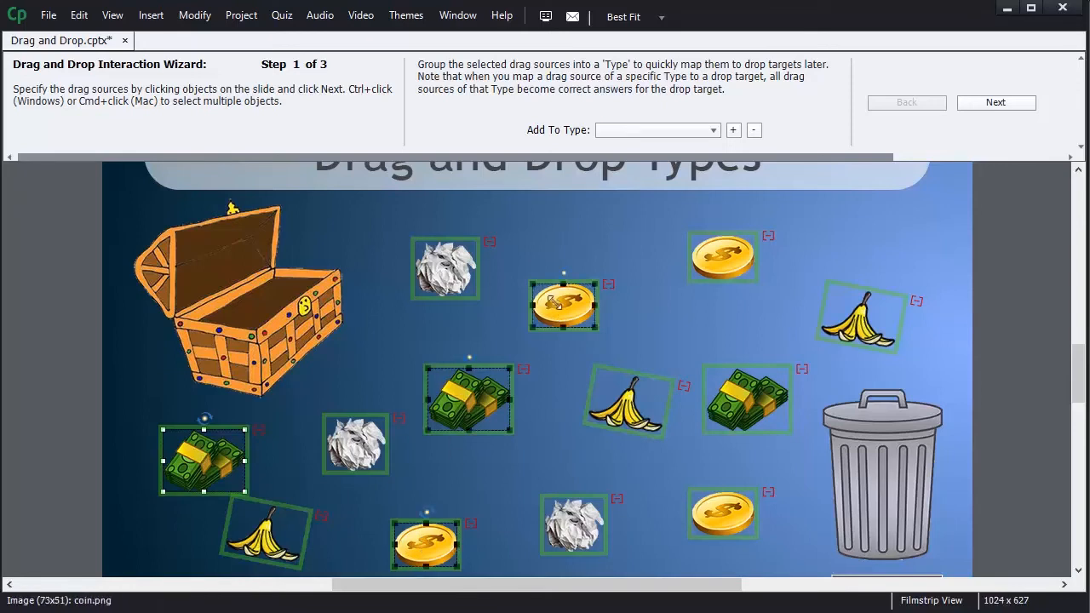
ctrl+click(717, 266)
ctrl+click(745, 392)
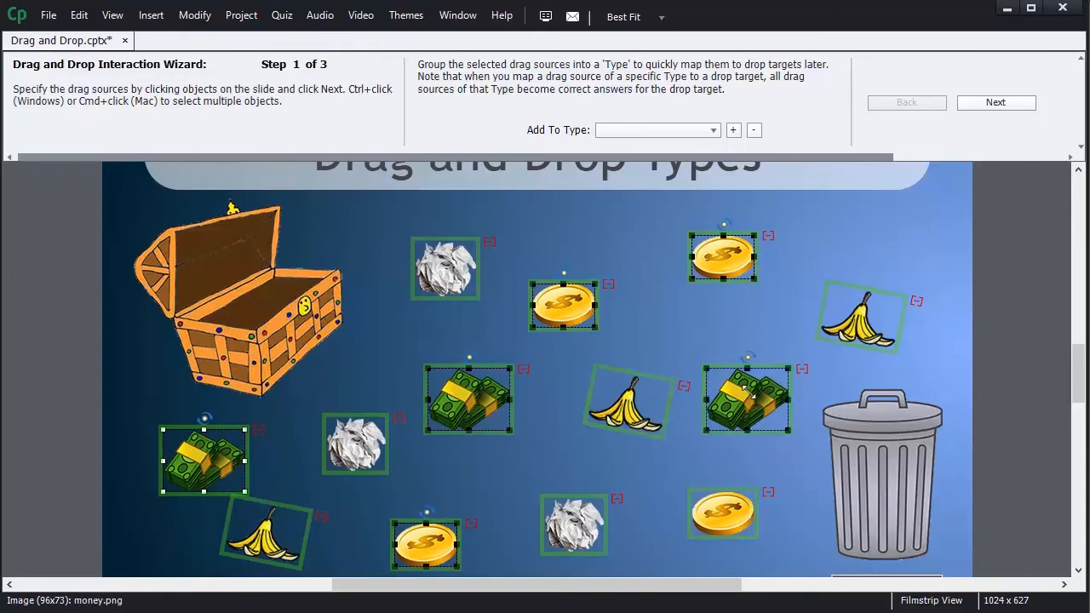
ctrl+click(720, 521)
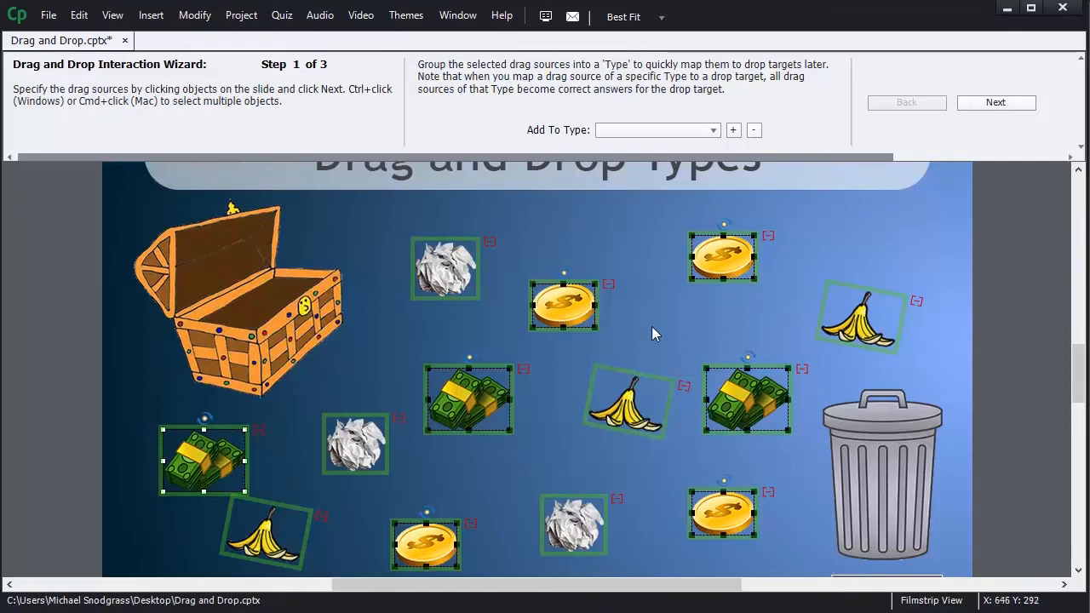
click(692, 139)
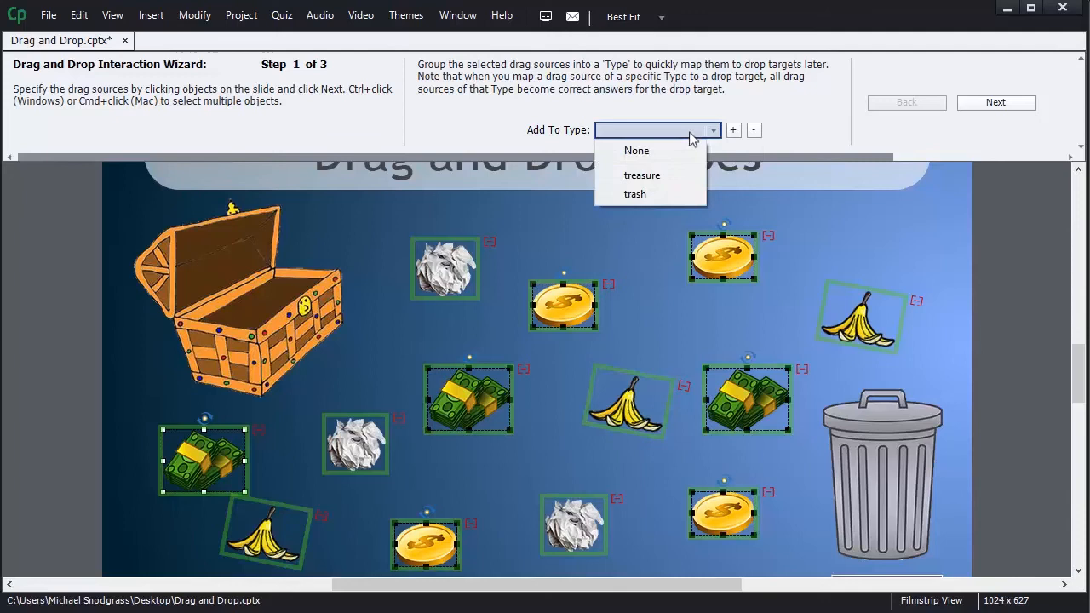
click(697, 176)
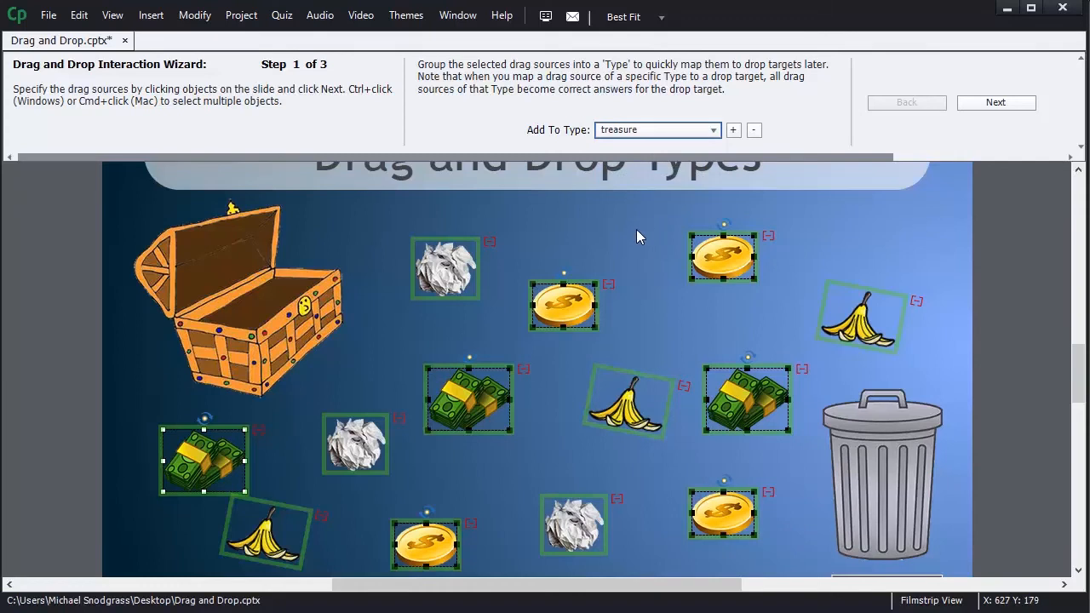
click(586, 226)
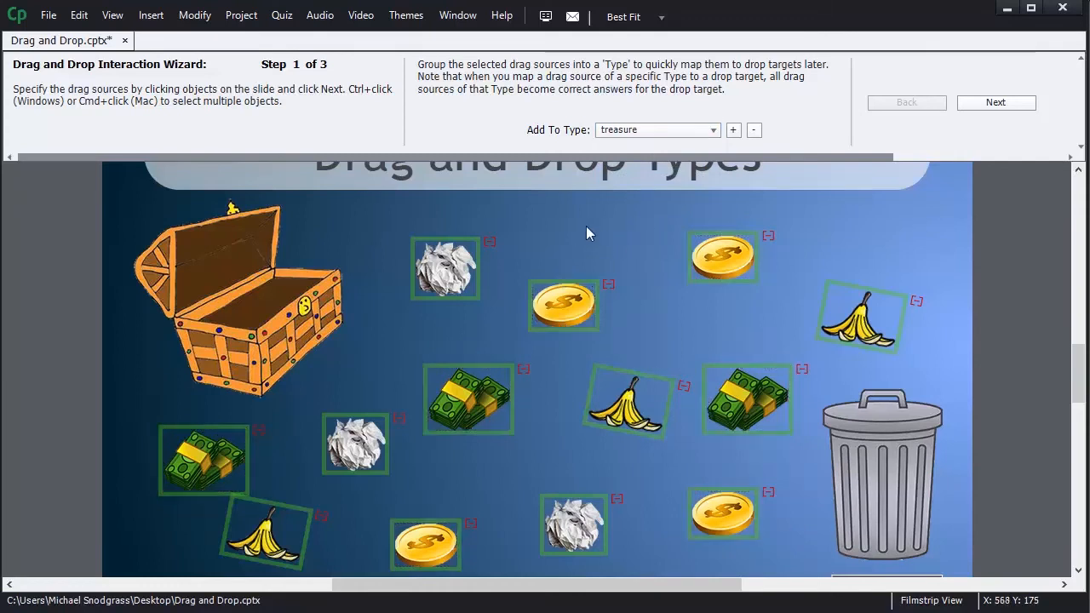
Assign all the banana peels and crumpled paper balls to the trash type
click(269, 534)
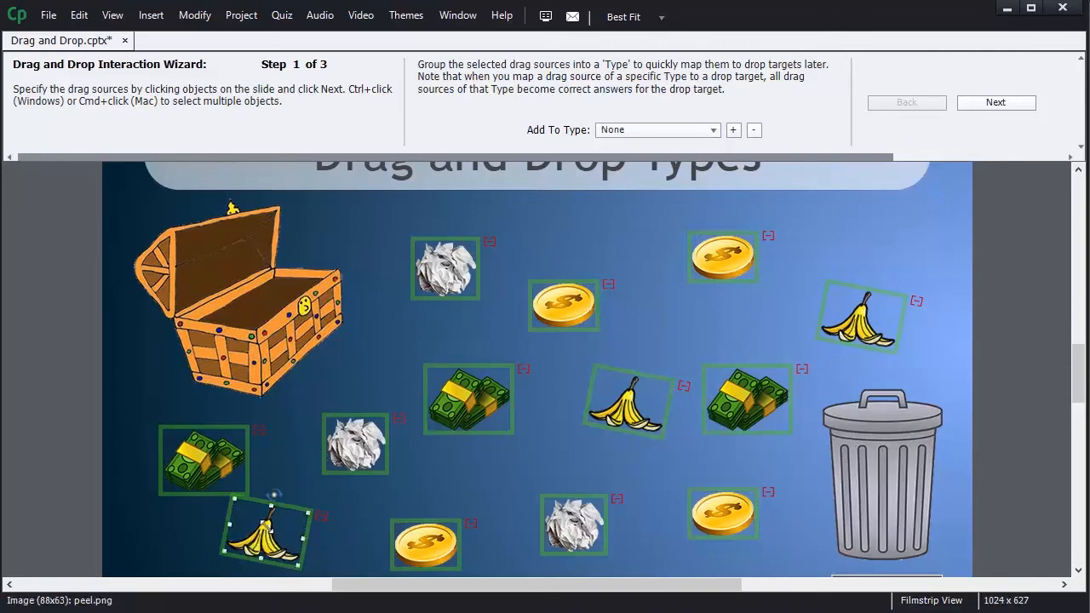
ctrl+click(363, 443)
ctrl+click(464, 264)
ctrl+click(626, 399)
ctrl+click(570, 528)
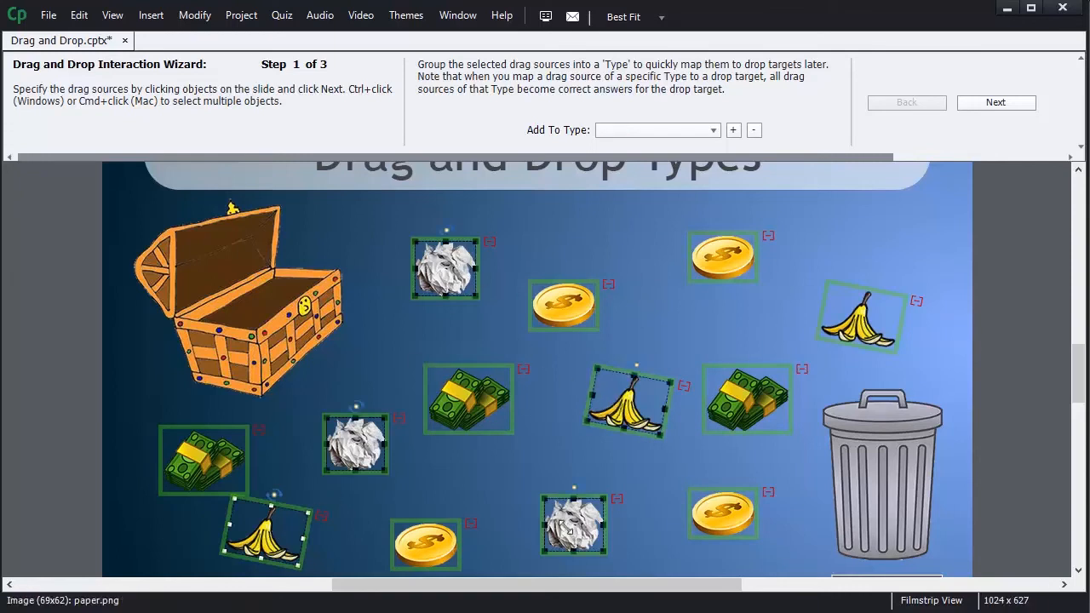
ctrl+click(860, 315)
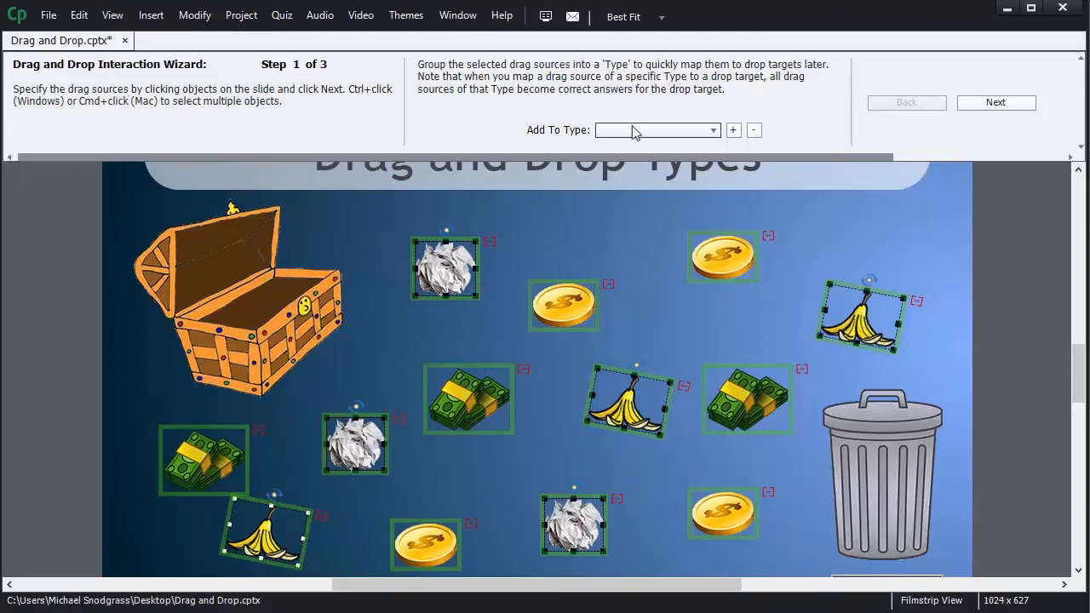
click(711, 132)
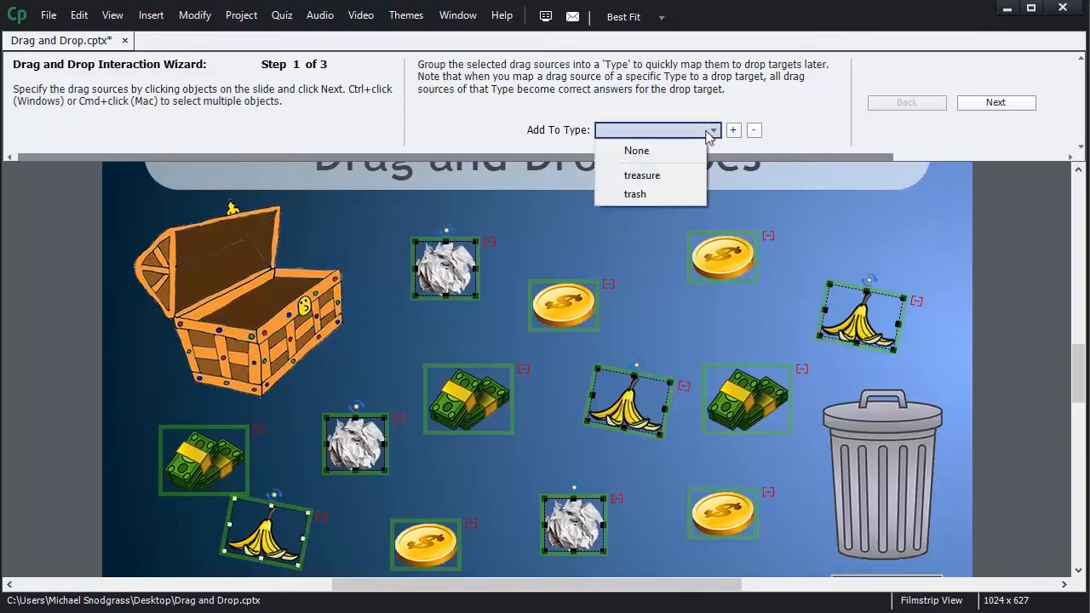
click(695, 198)
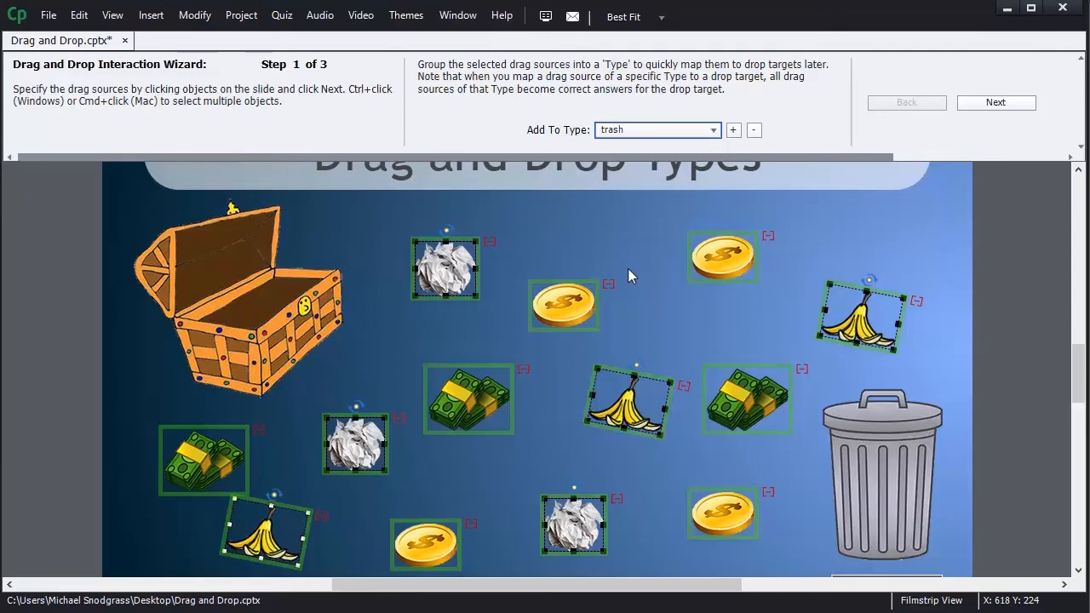
Set the trash can and the treasure chest as the drop targets and proceed to the answer-mapping stage of the wizard
click(990, 105)
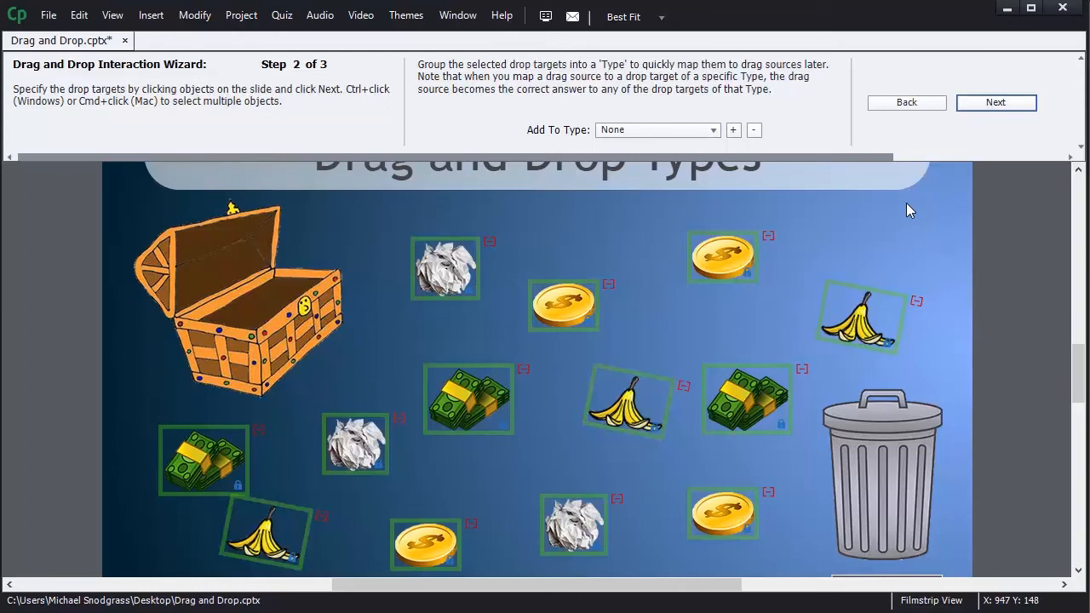
click(872, 470)
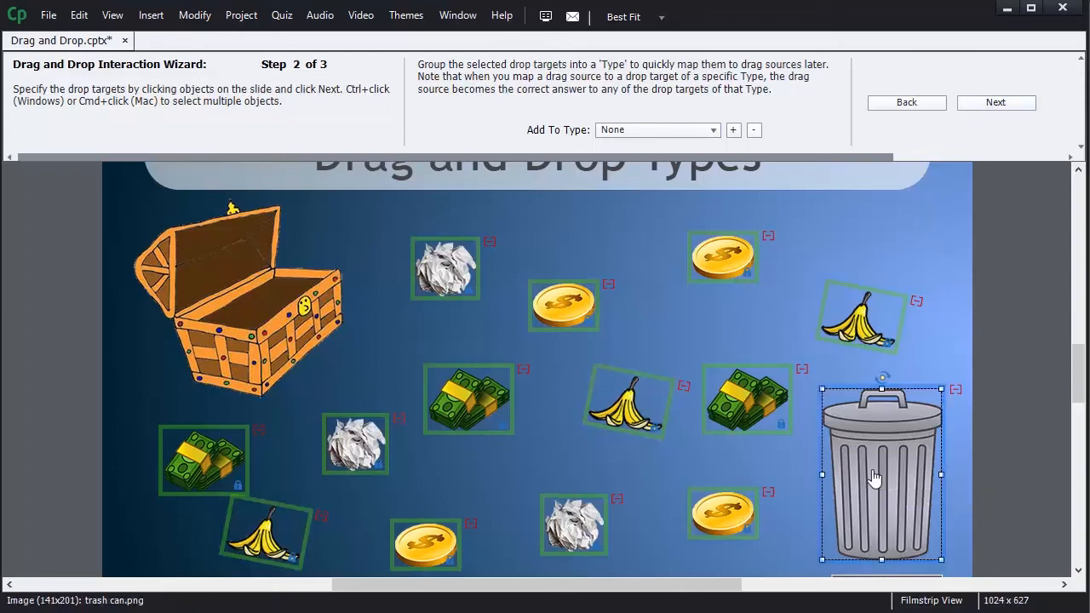
click(246, 316)
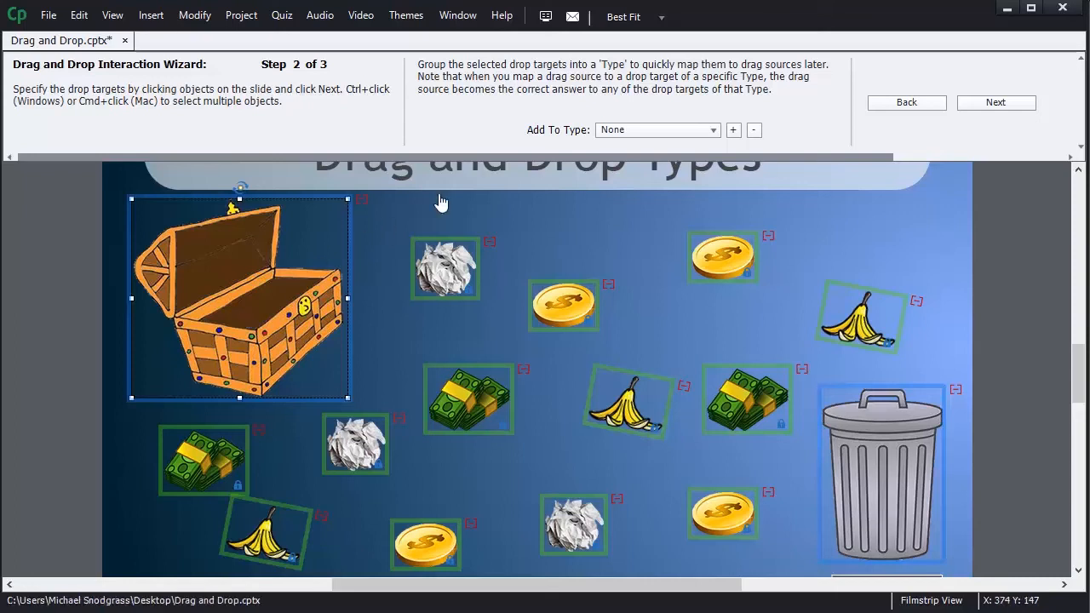
click(735, 130)
click(991, 103)
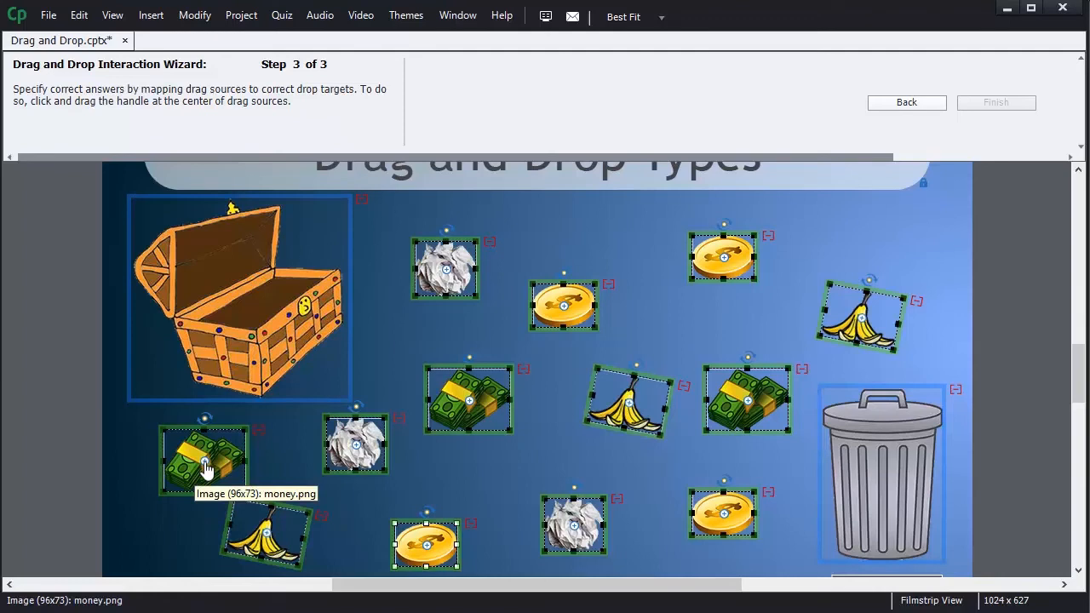
Map the treasure items to the treasure chest and the trash items to the trash can, and finish the wizard
drag(205, 465, 243, 297)
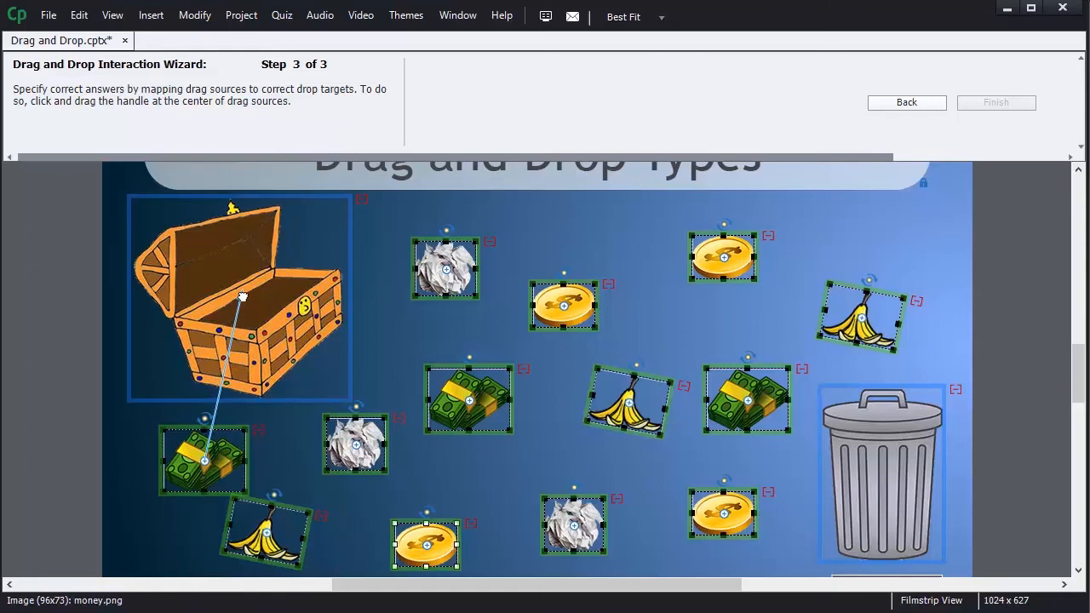
drag(243, 297, 243, 301)
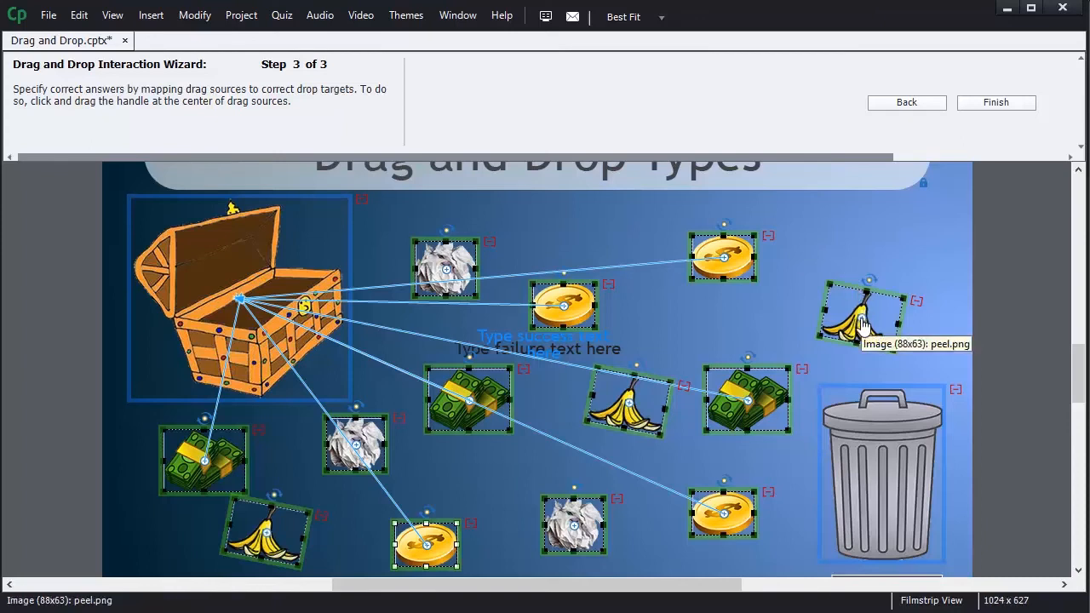
drag(863, 324, 867, 484)
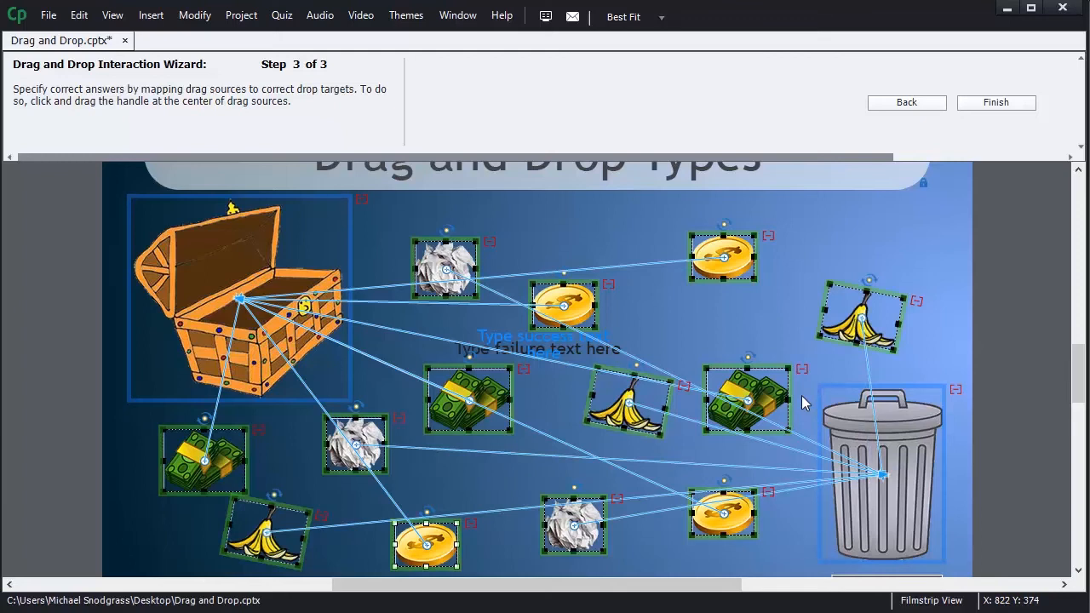
click(998, 102)
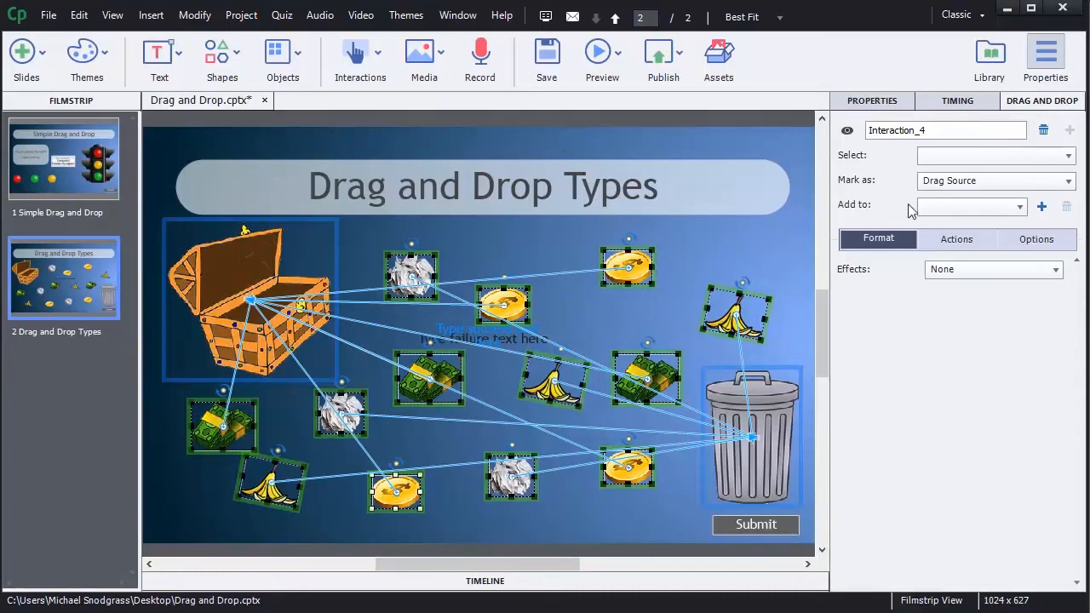
Set the interaction's number of attempts to 2 and have it reset all items after a failed attempt
click(966, 244)
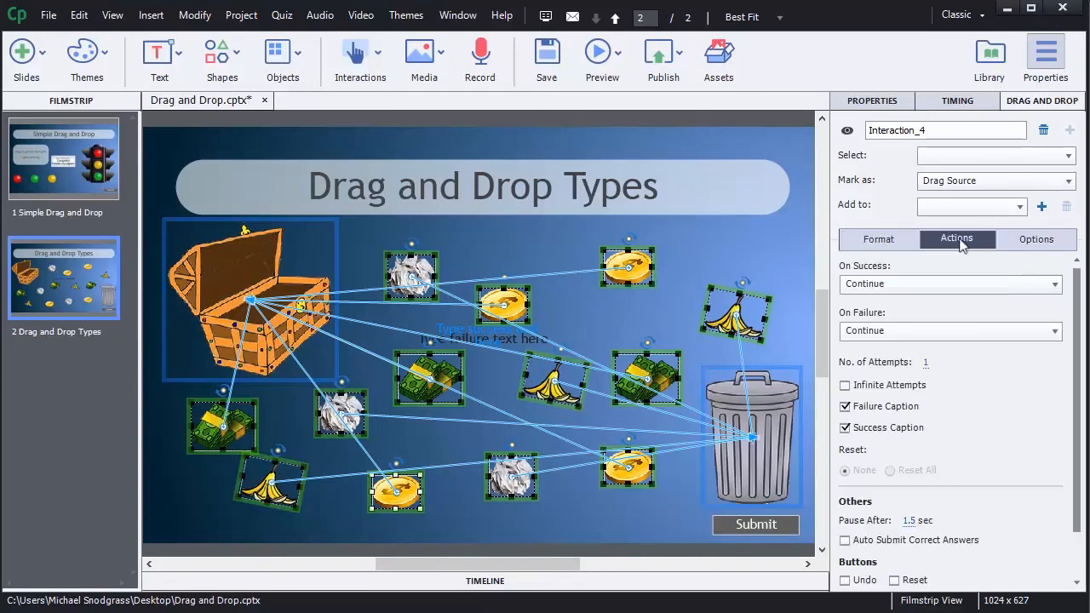
click(927, 362)
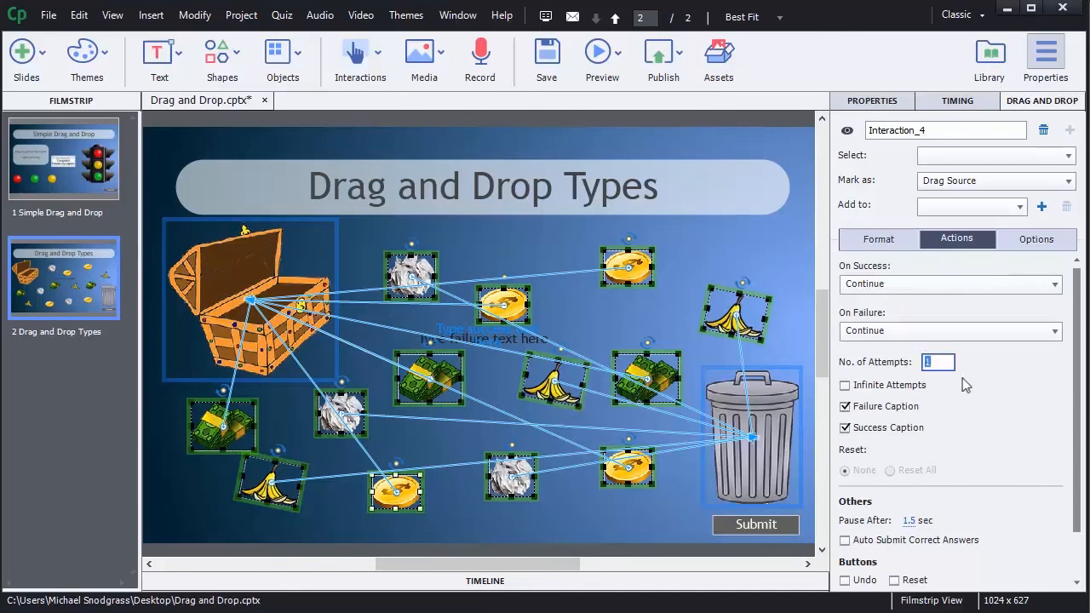
text(2)
key(Return)
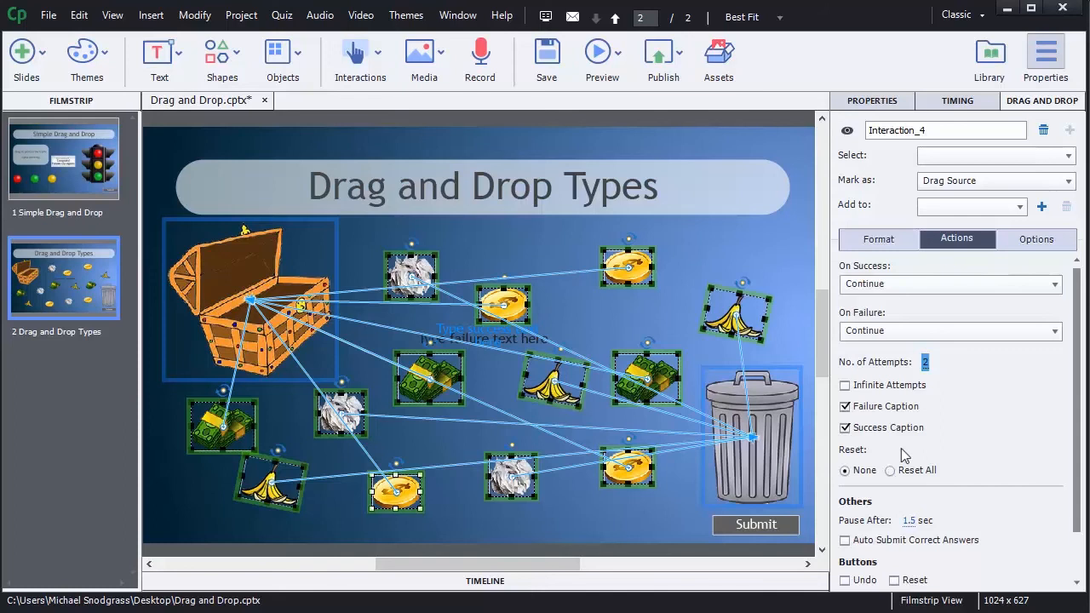
click(892, 472)
Include the interaction in the quiz and enable reporting of its answers
scroll(1003, 453, down, 2)
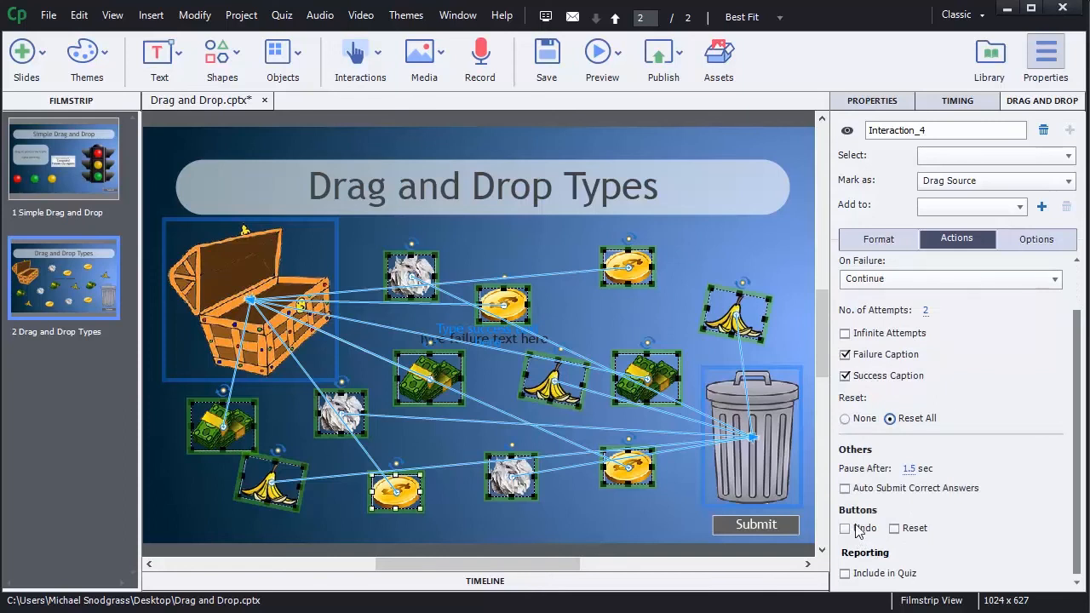
click(844, 577)
scroll(1022, 497, down, 1)
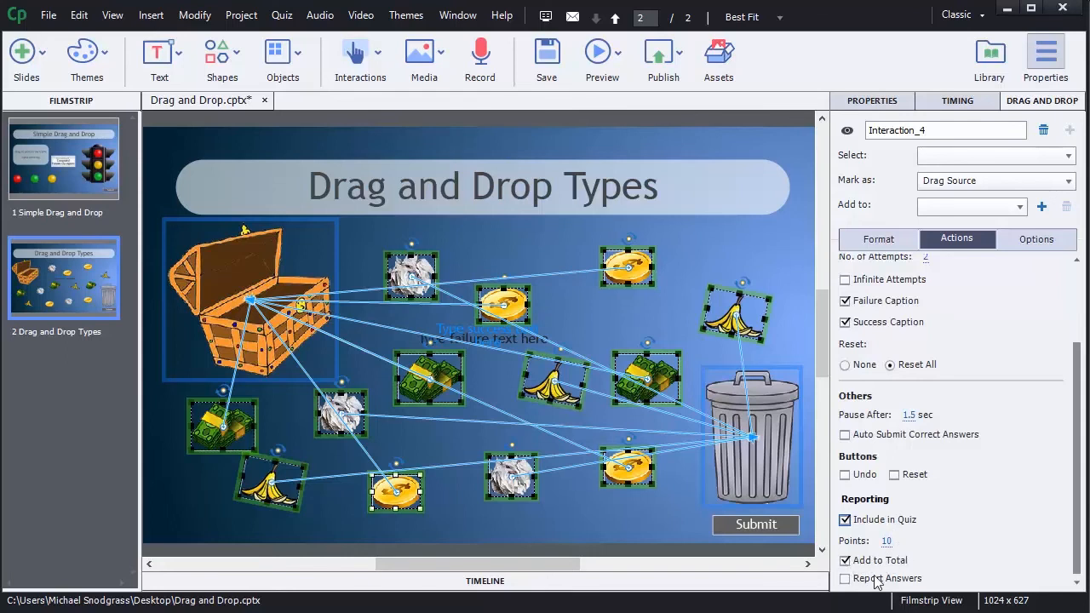
click(845, 579)
Replace the success caption's placeholder text with "Good Job!"
click(489, 338)
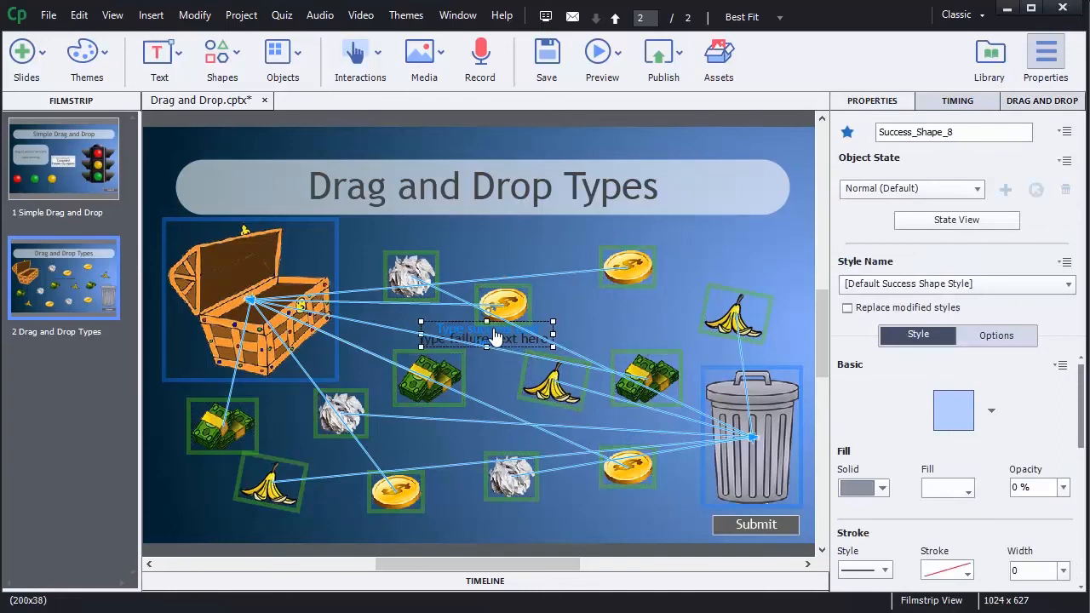
double_click(492, 337)
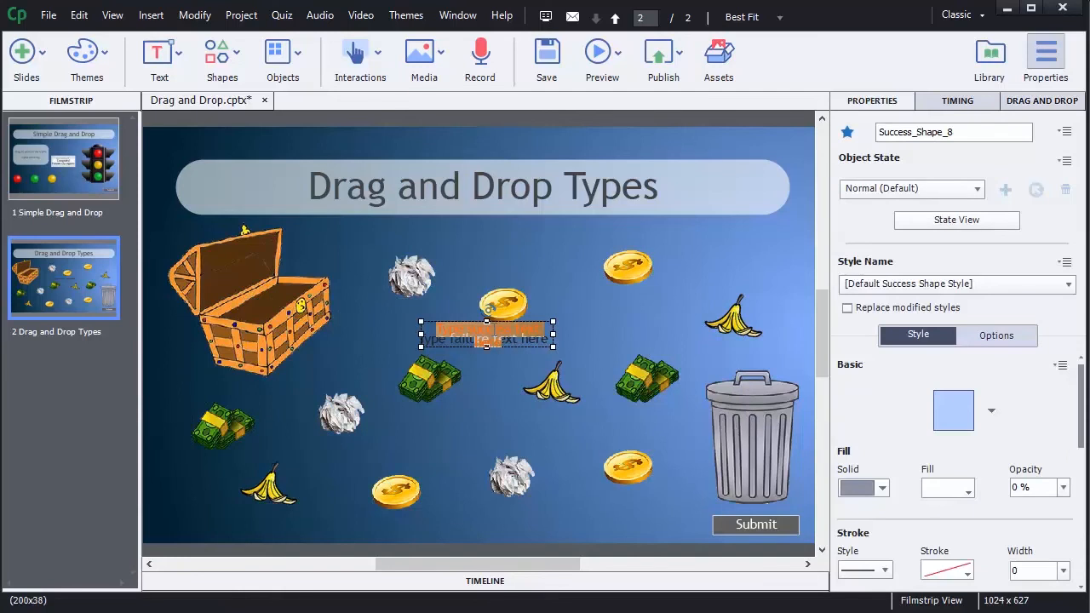
key(Delete)
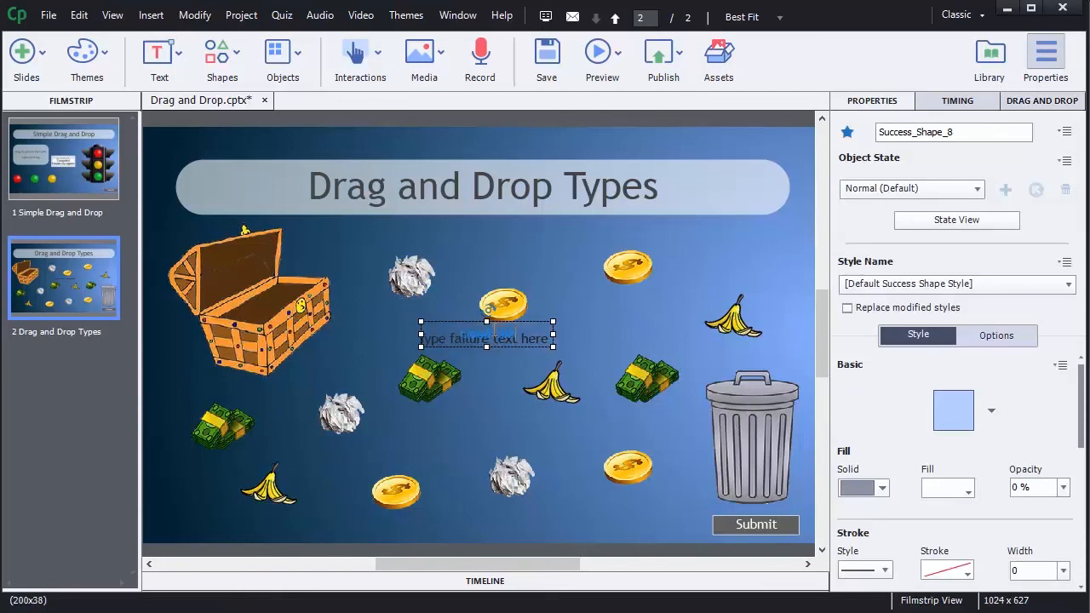
click(587, 327)
click(520, 335)
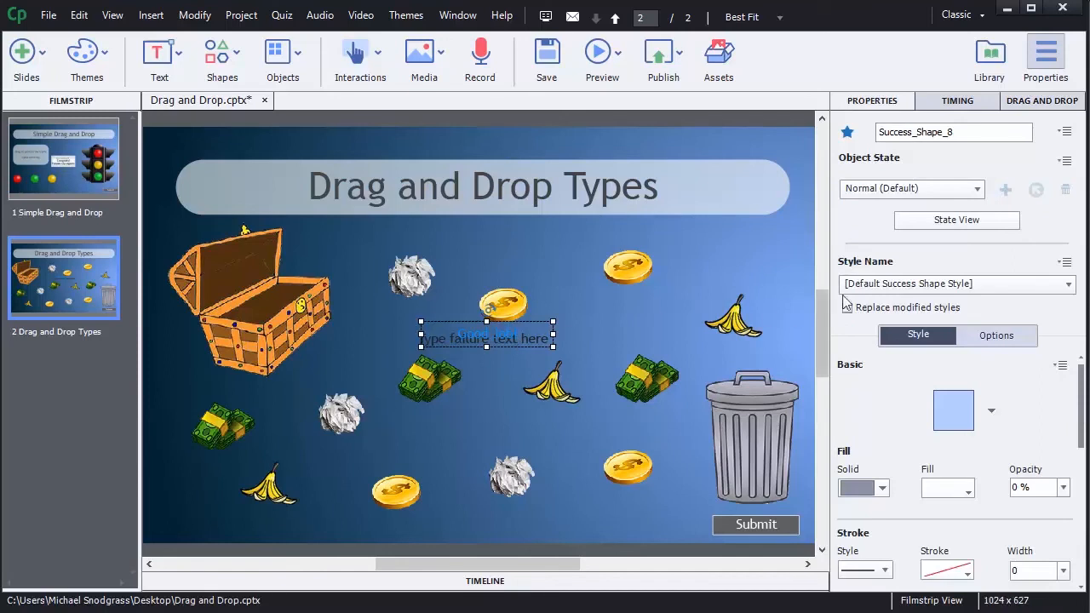
Apply the Feedback style to the success caption and move it just below the slide title, clear of the failure caption
click(983, 282)
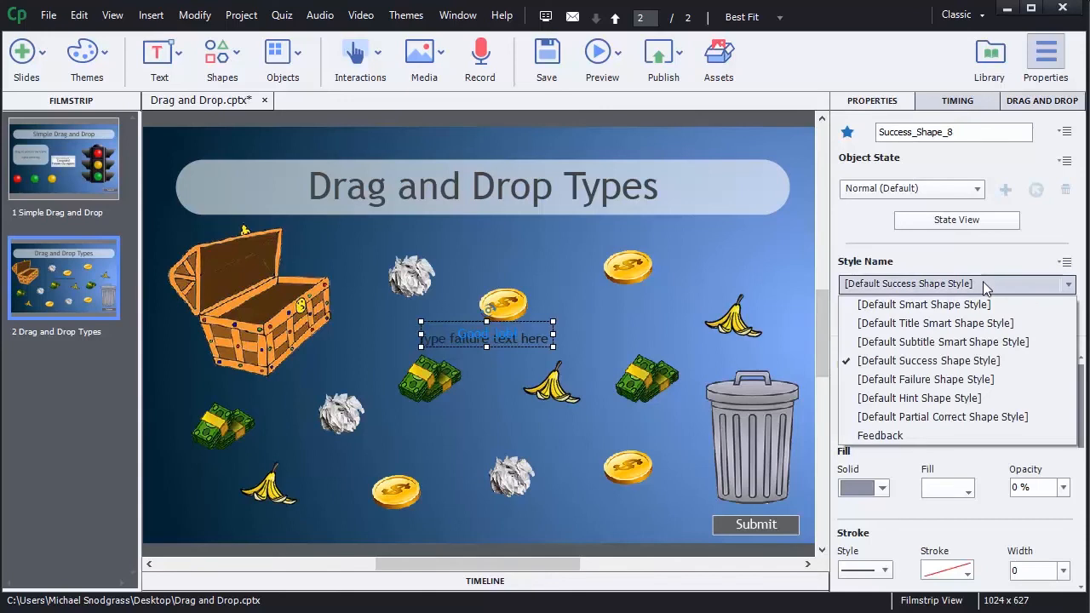
click(904, 434)
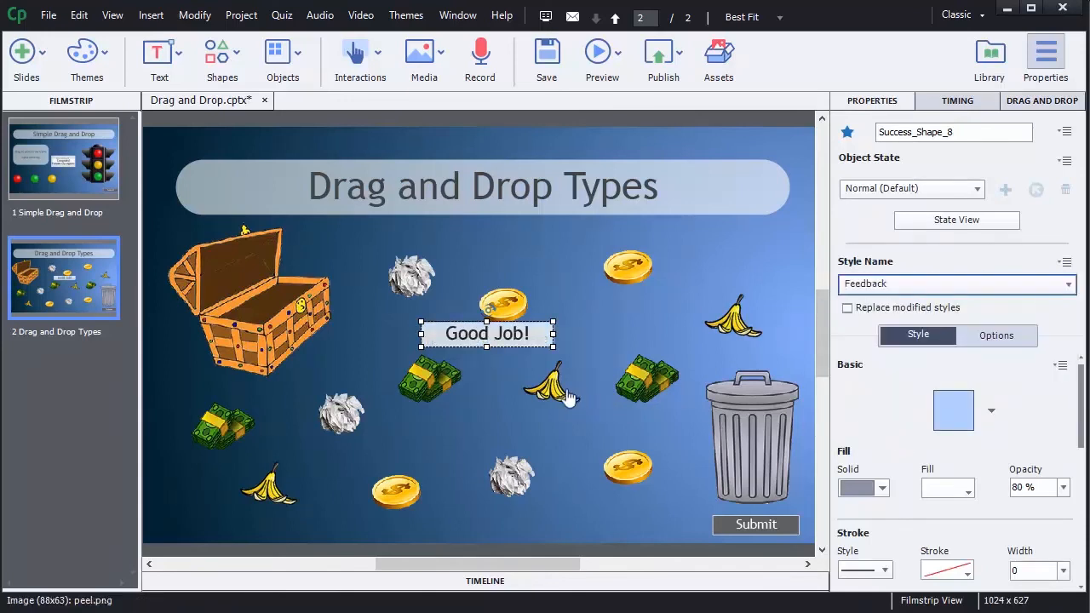
click(460, 338)
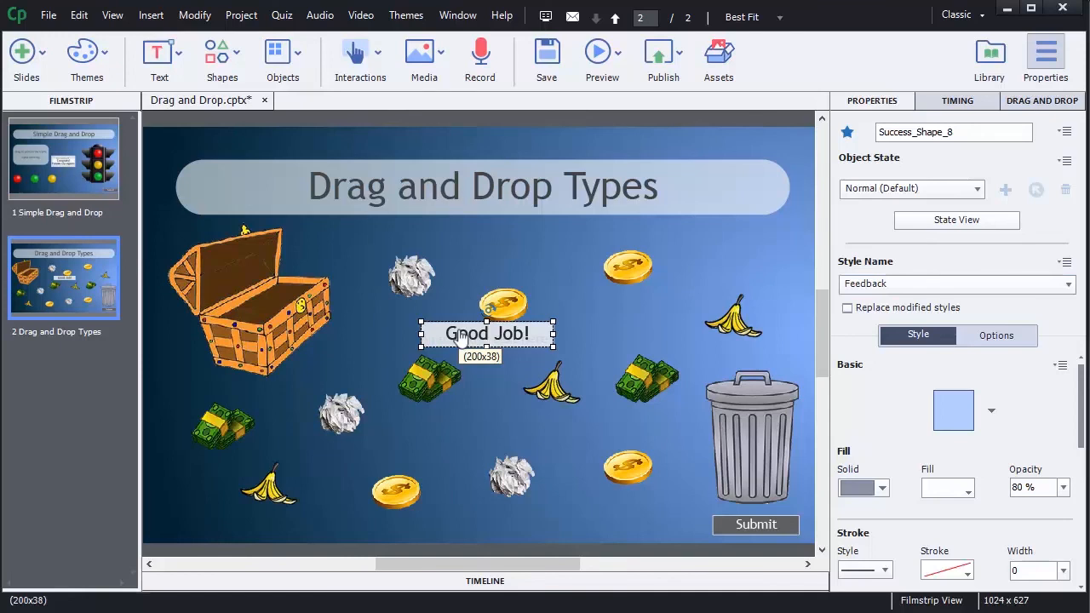
drag(461, 337, 489, 255)
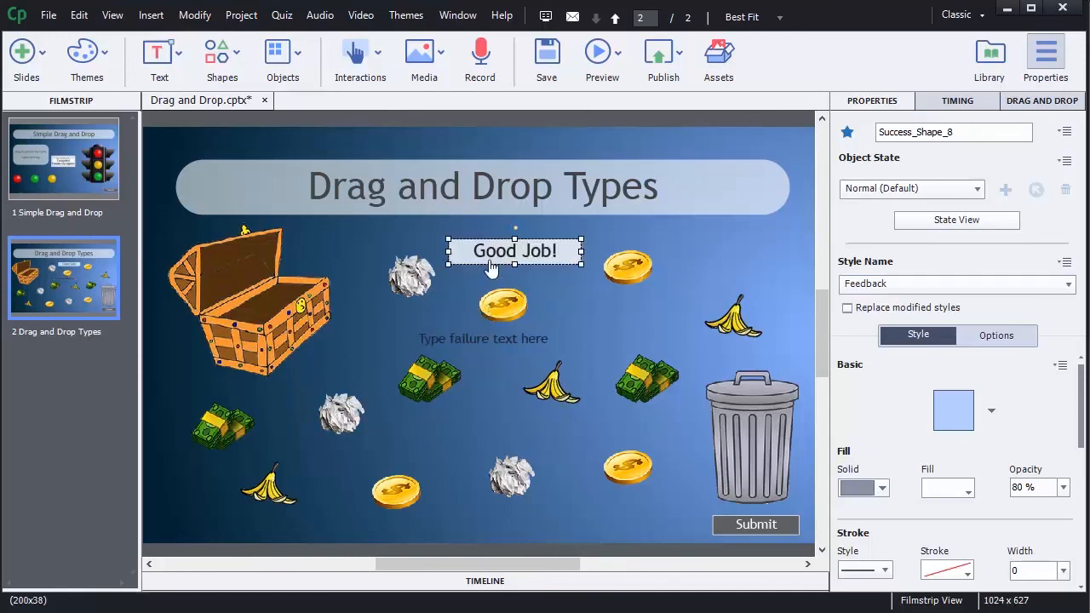
Replace the failure caption's placeholder text with "Why are you throwing away money and saving trash?"
click(485, 337)
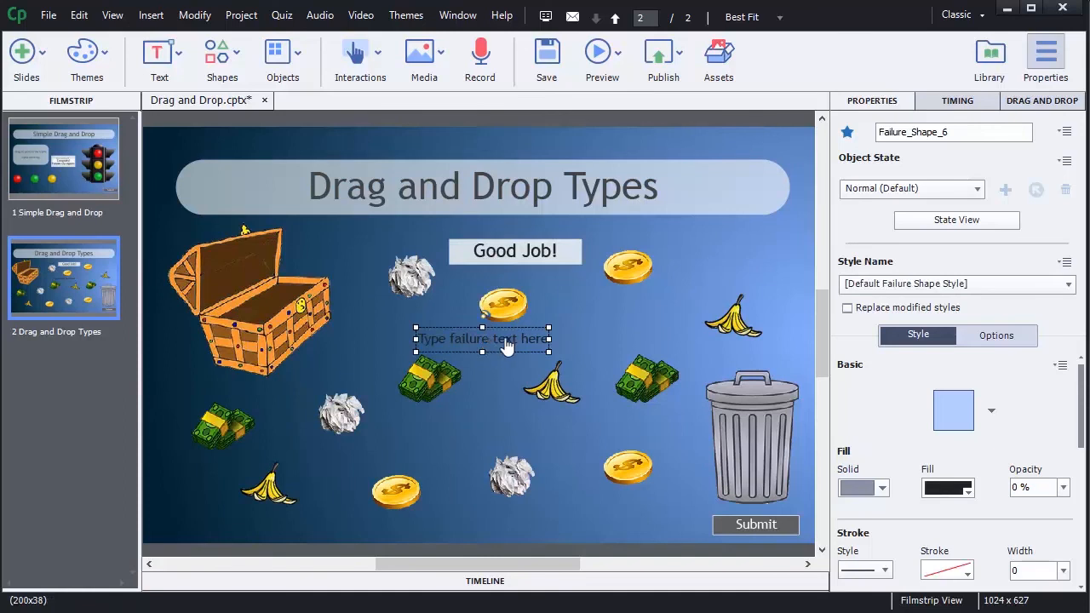
double_click(506, 341)
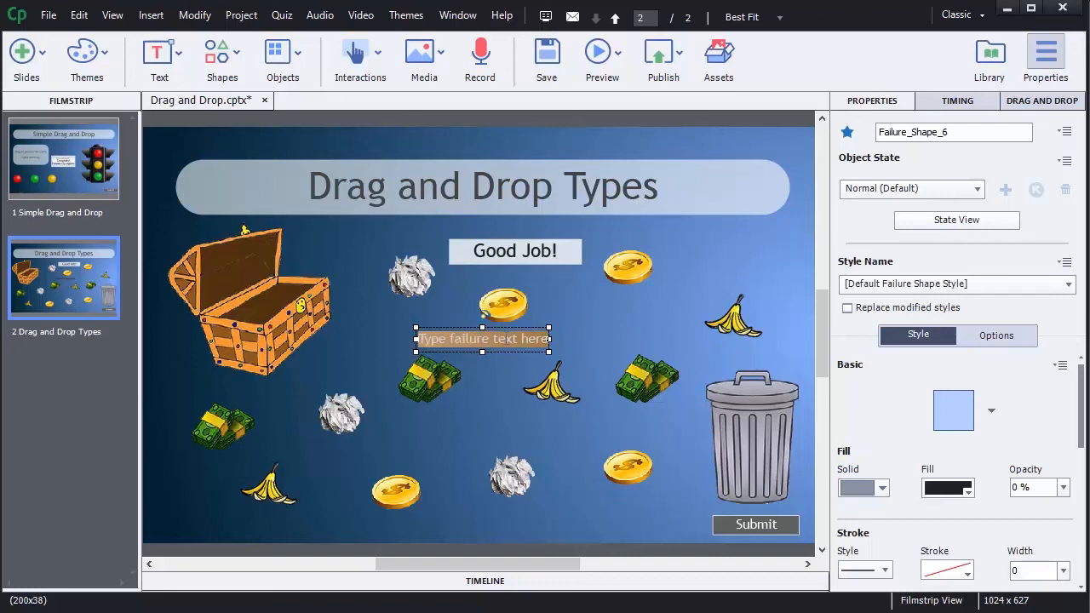
text(Why)
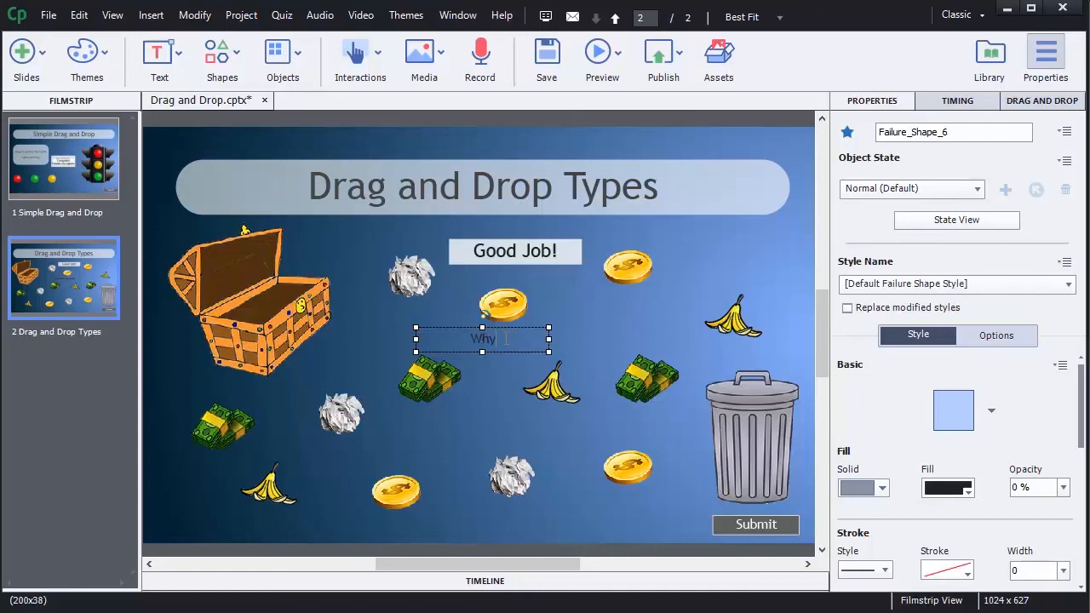
text( are you throwing)
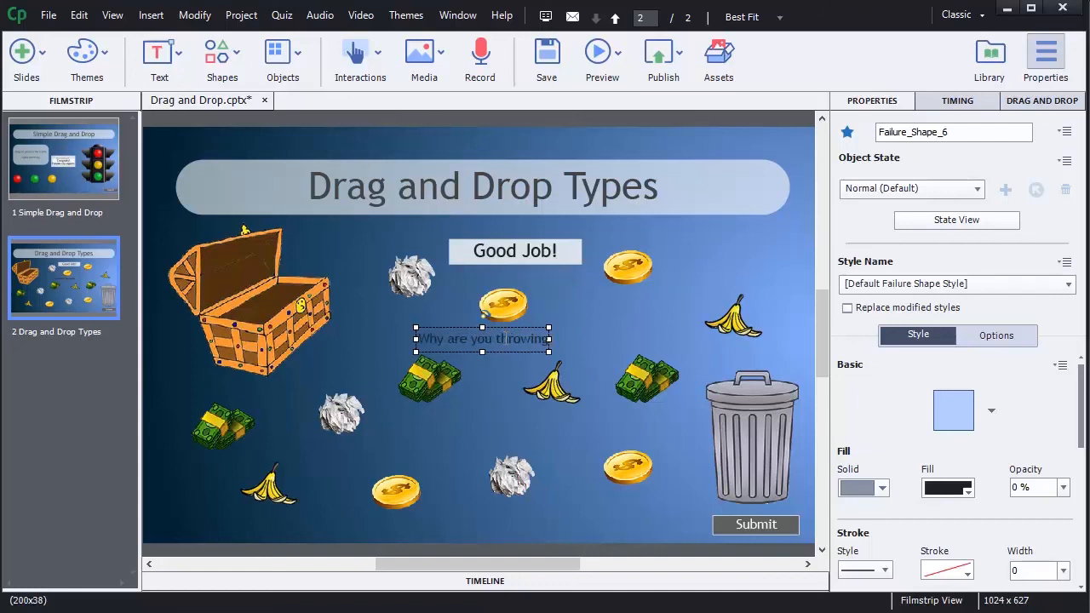
text( away mon)
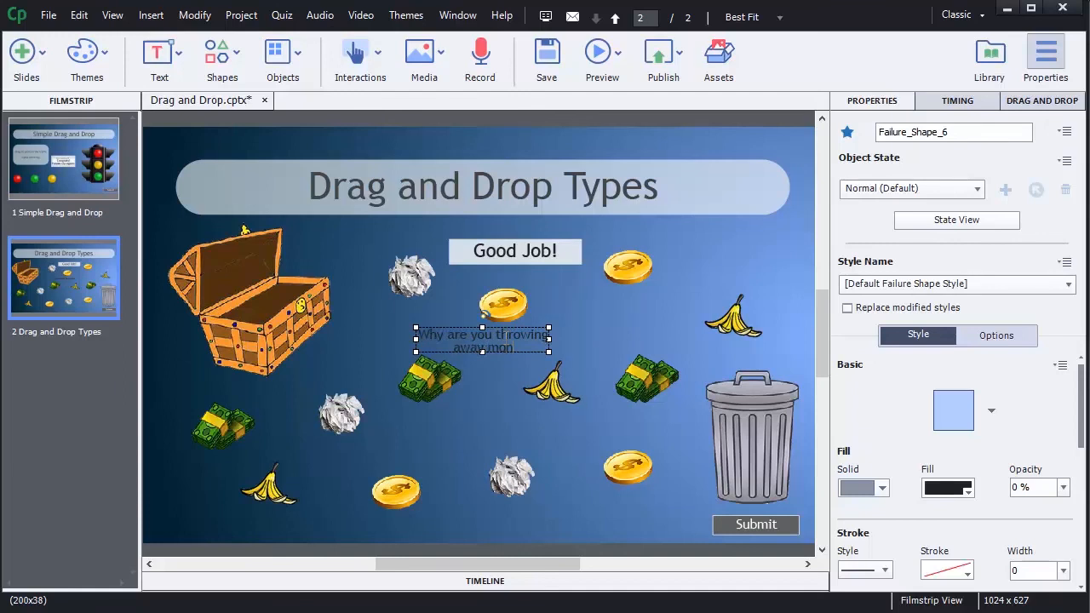
text(ey and sa)
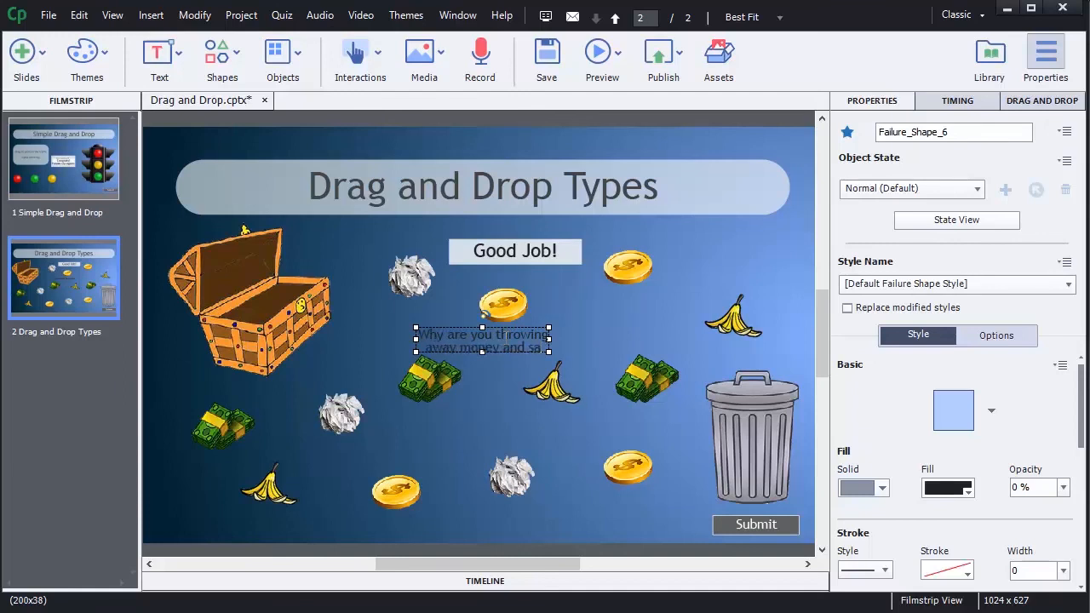
text(ving)
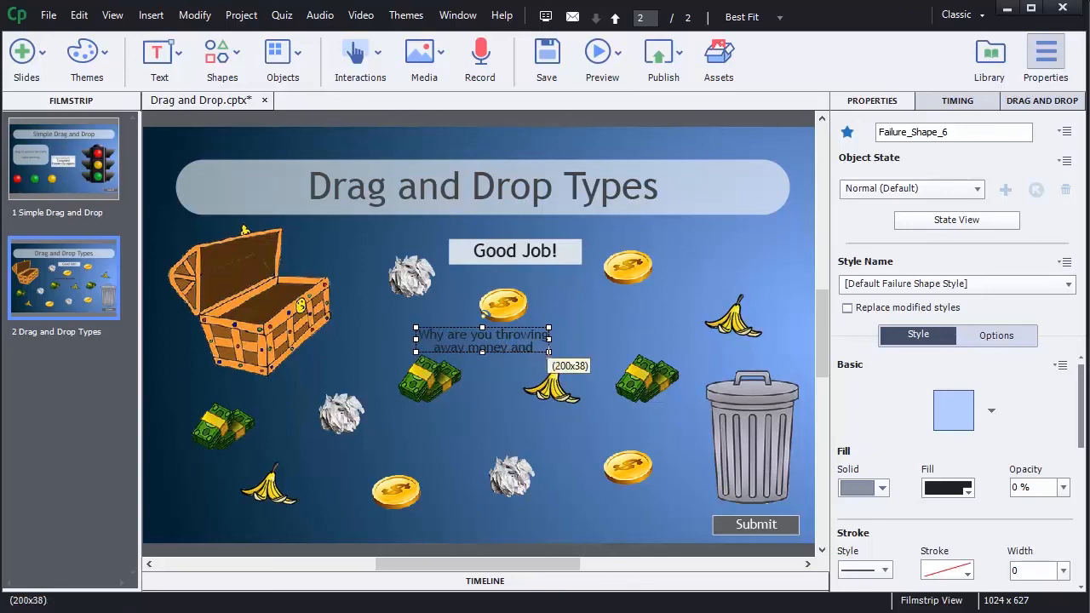
click(517, 368)
click(532, 349)
Apply the Feedback style to the failure caption and enlarge its box to fit the three lines of text
drag(552, 355, 627, 409)
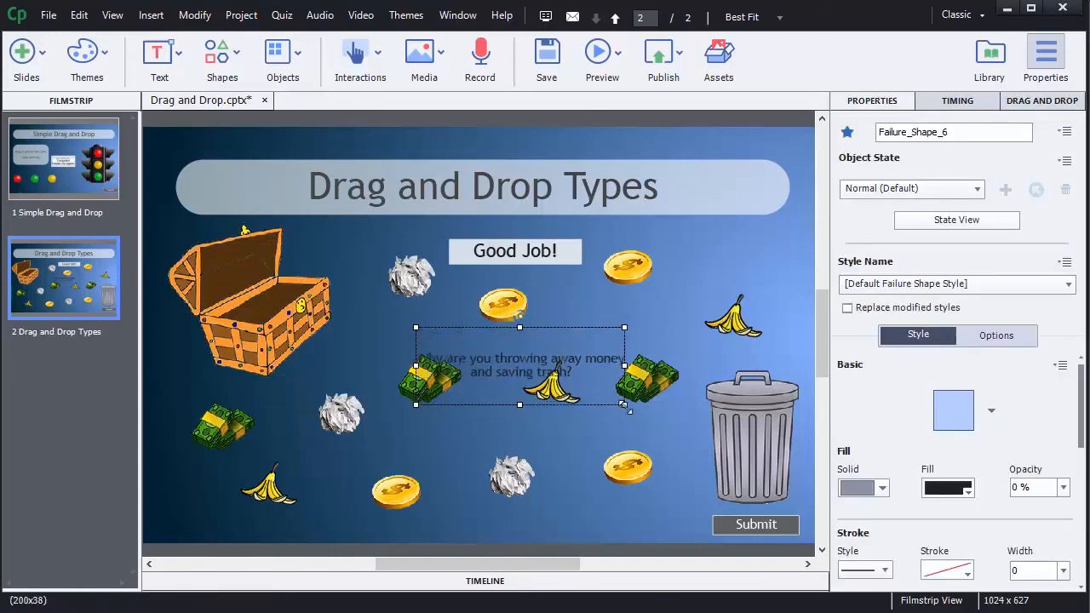
drag(520, 372, 506, 360)
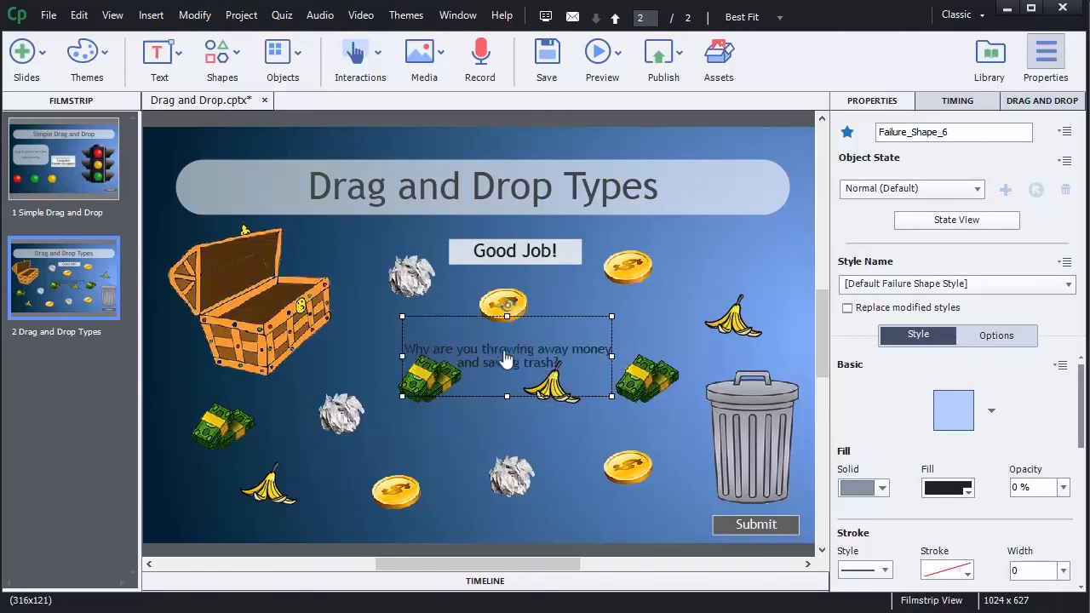
click(932, 287)
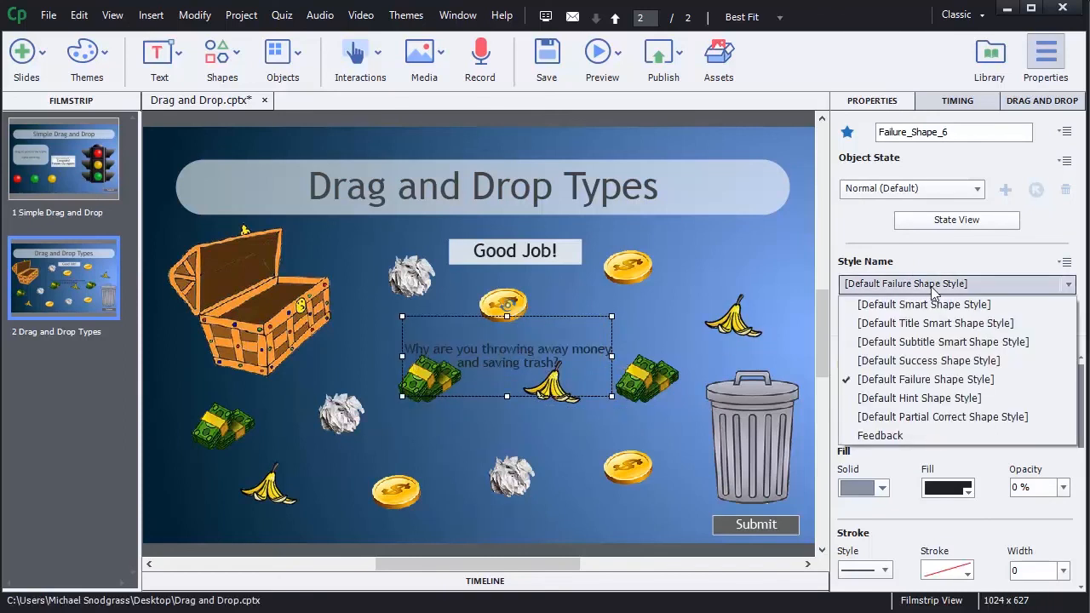
click(890, 435)
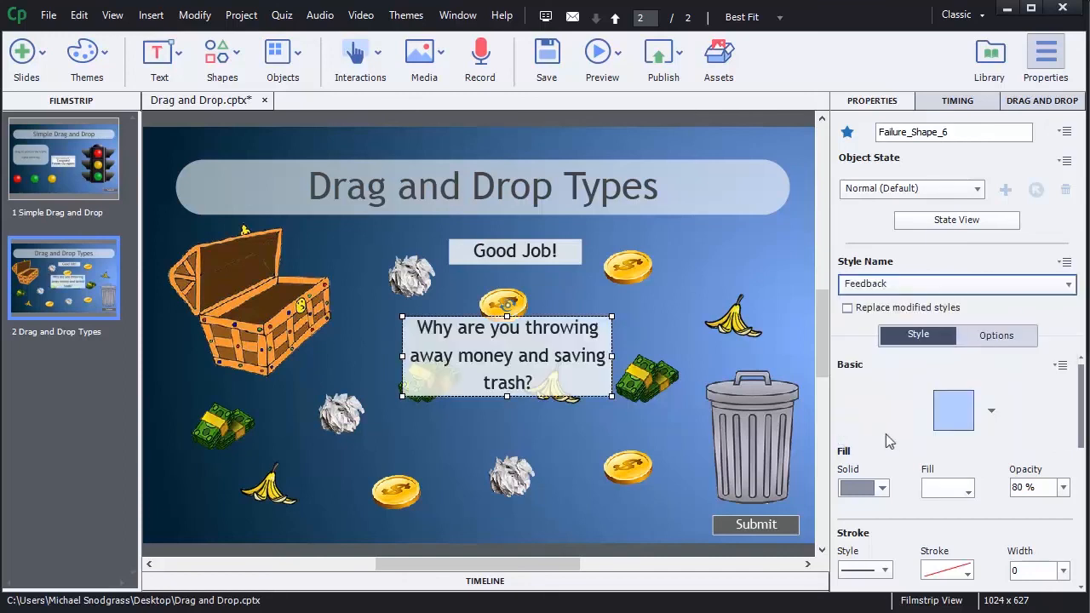
drag(613, 398, 633, 414)
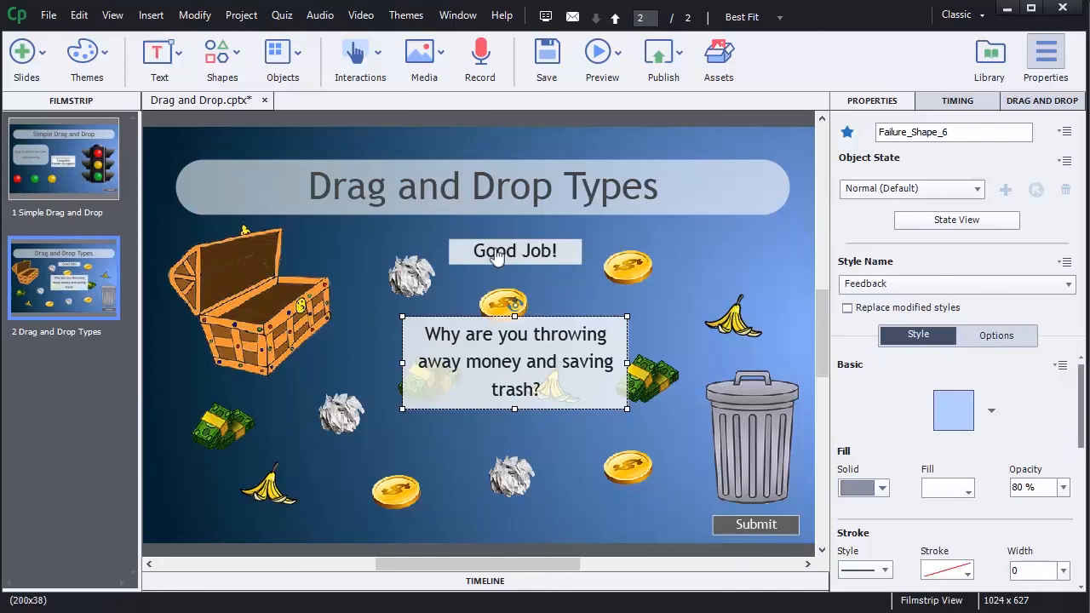
Move the "Good Job!" caption onto the middle of the failure caption
drag(497, 256, 490, 370)
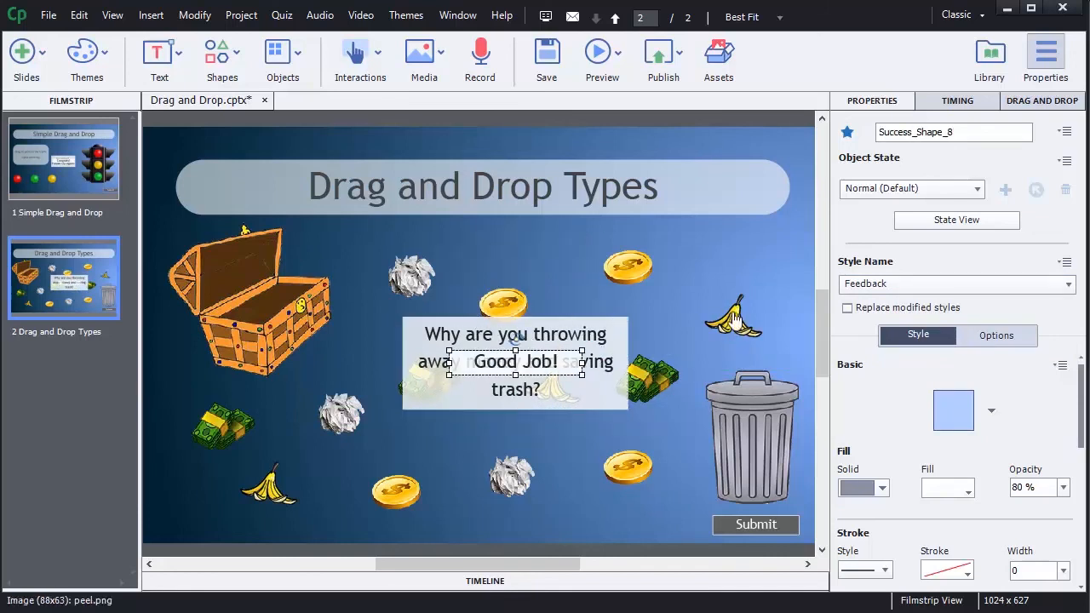